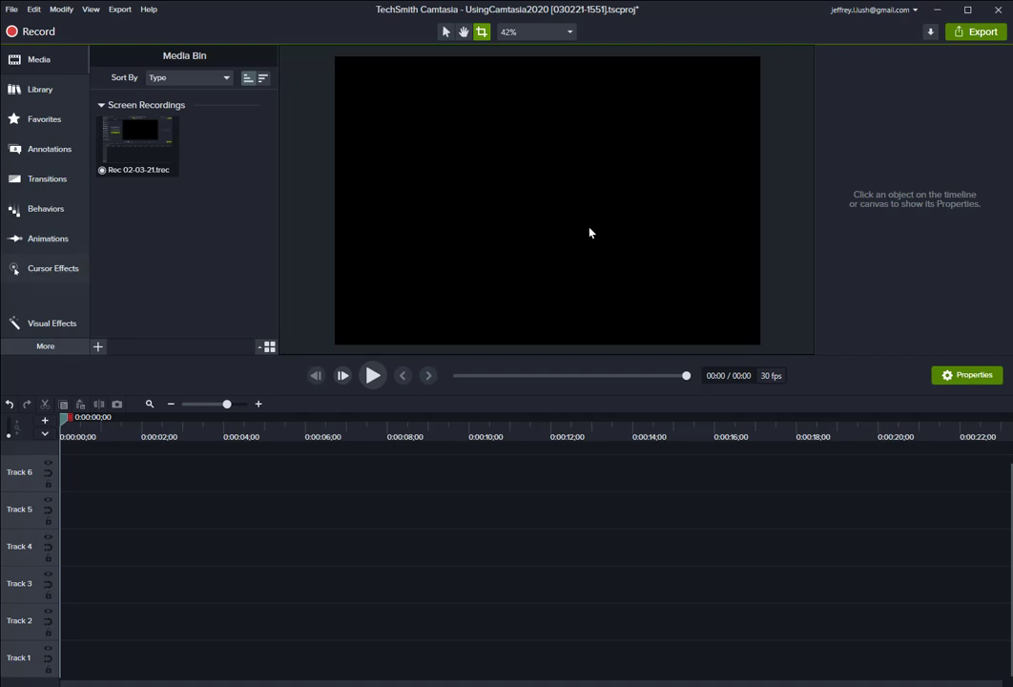
Bring the Camtasia Recorder control panel into view over the canvas.
{"action": "left_click_drag", "start_coordinate": [754, 684], "coordinate": [598, 157]}
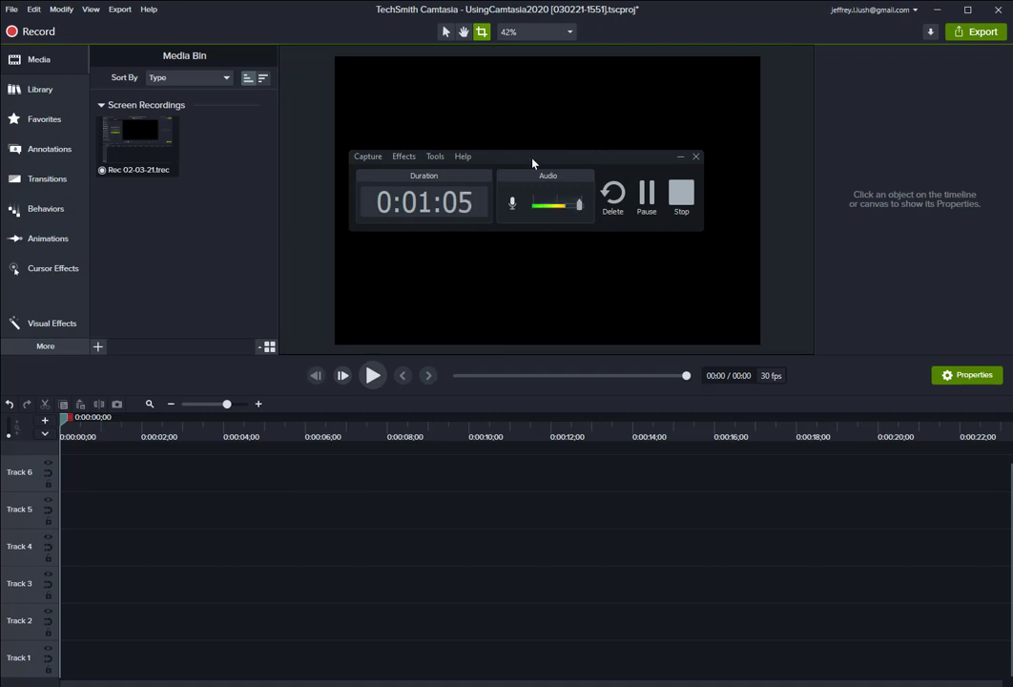
{"action": "left_click_drag", "start_coordinate": [507, 168], "coordinate": [519, 180]}
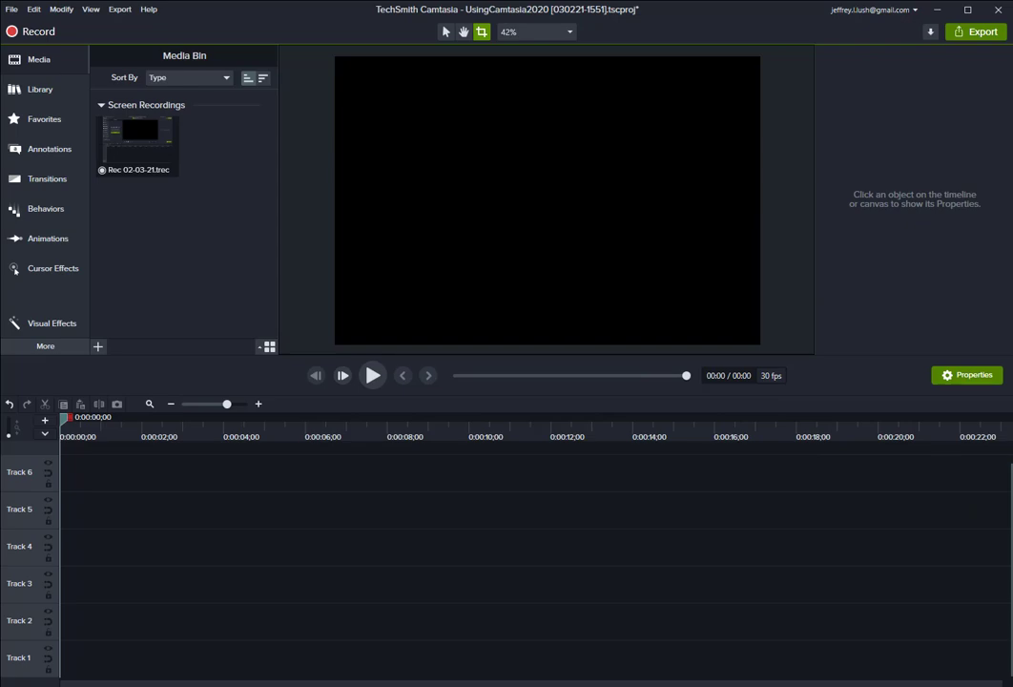
Bring Adobe Audition into view, browse its Noise Reduction / Restoration effects, and move the window aside.
{"action": "left_click_drag", "start_coordinate": [1012, 127], "coordinate": [594, 127]}
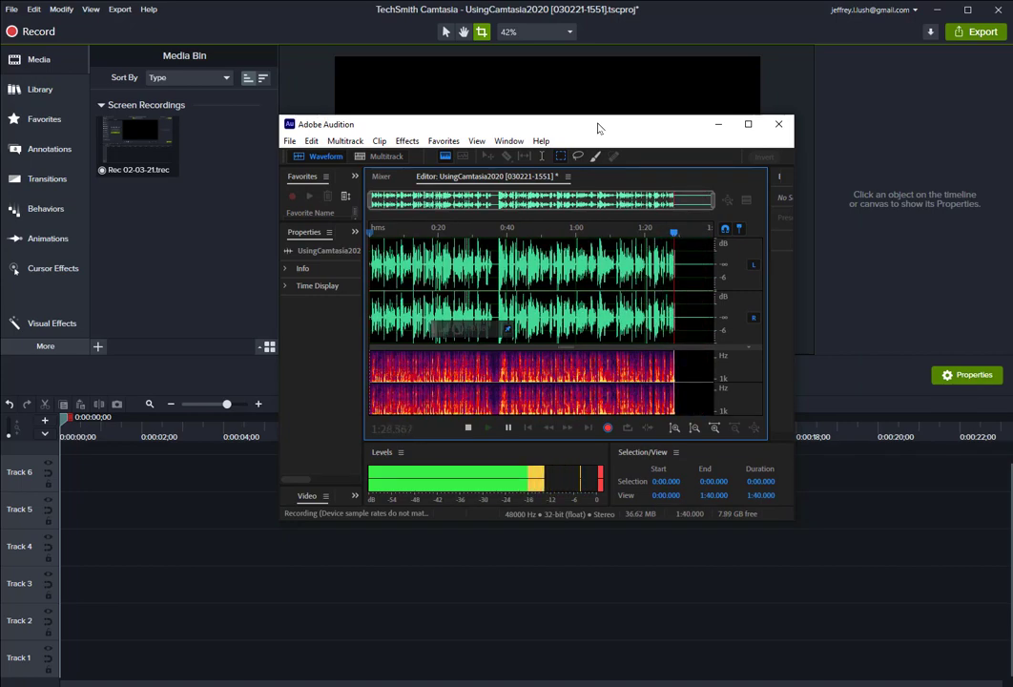
{"action": "left_click", "coordinate": [408, 143]}
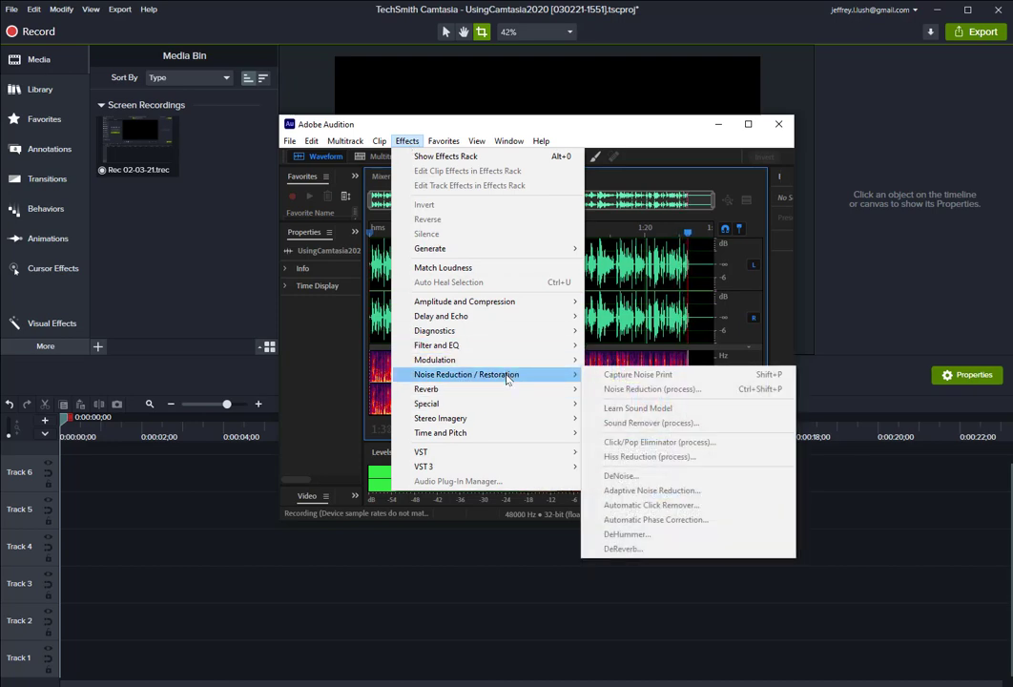
{"action": "left_click", "coordinate": [662, 129]}
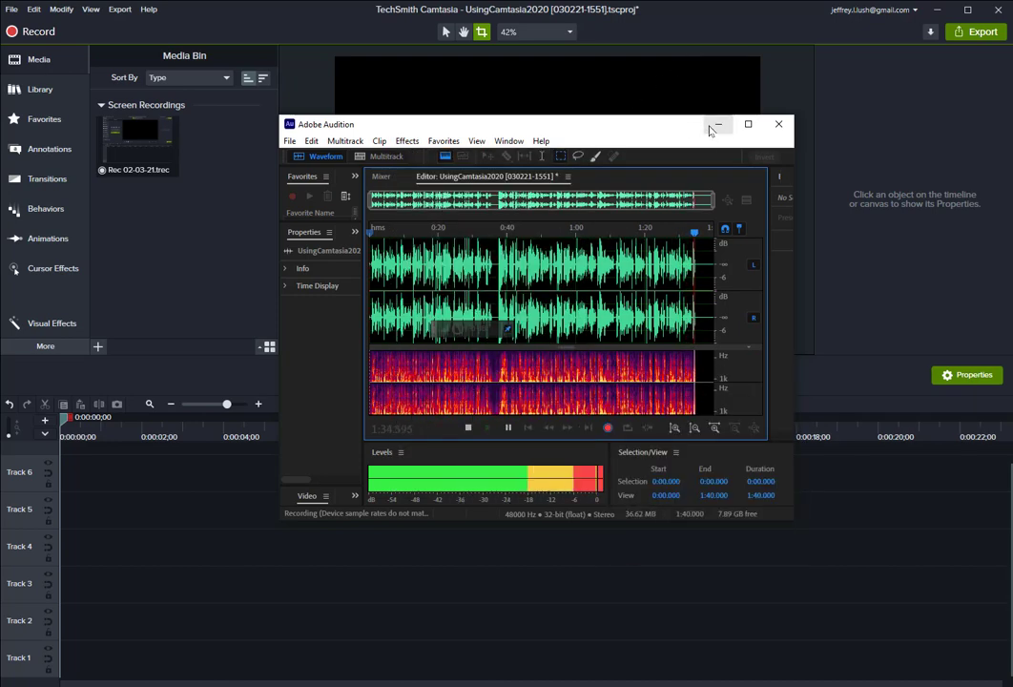
{"action": "left_click_drag", "start_coordinate": [645, 128], "coordinate": [1012, 93]}
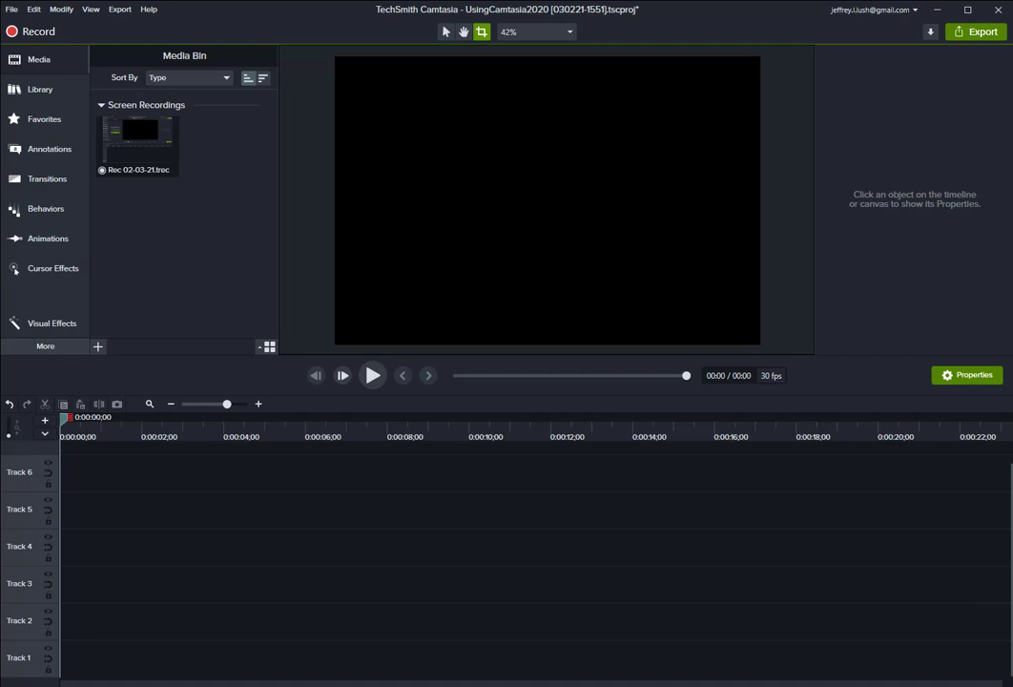
{"action": "left_click_drag", "start_coordinate": [1012, 533], "coordinate": [535, 239]}
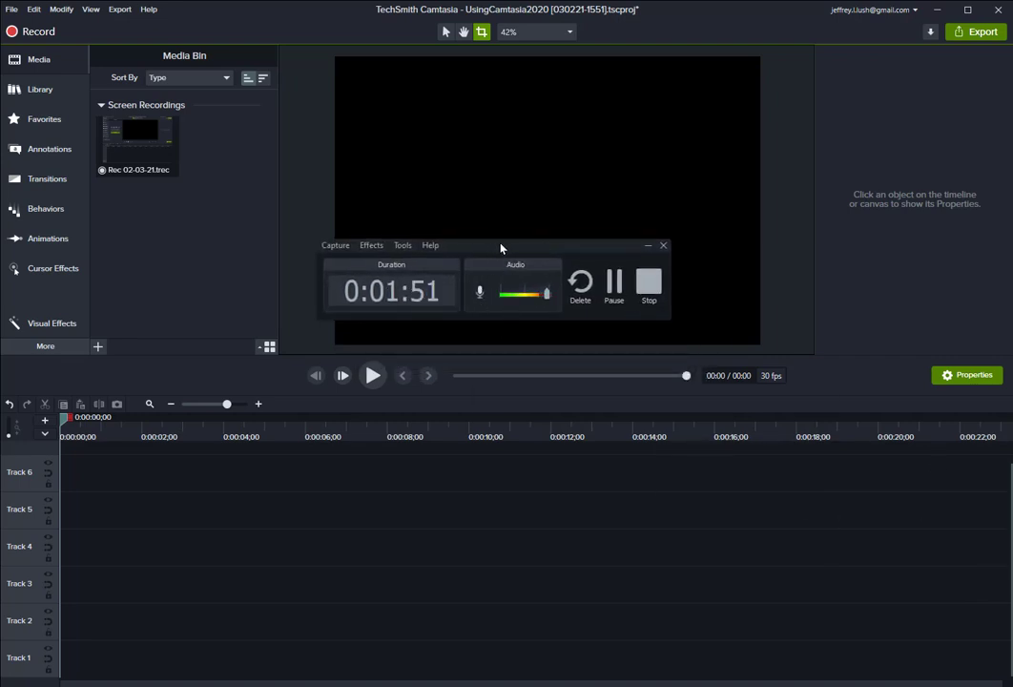
{"action": "left_click_drag", "start_coordinate": [502, 249], "coordinate": [1012, 582]}
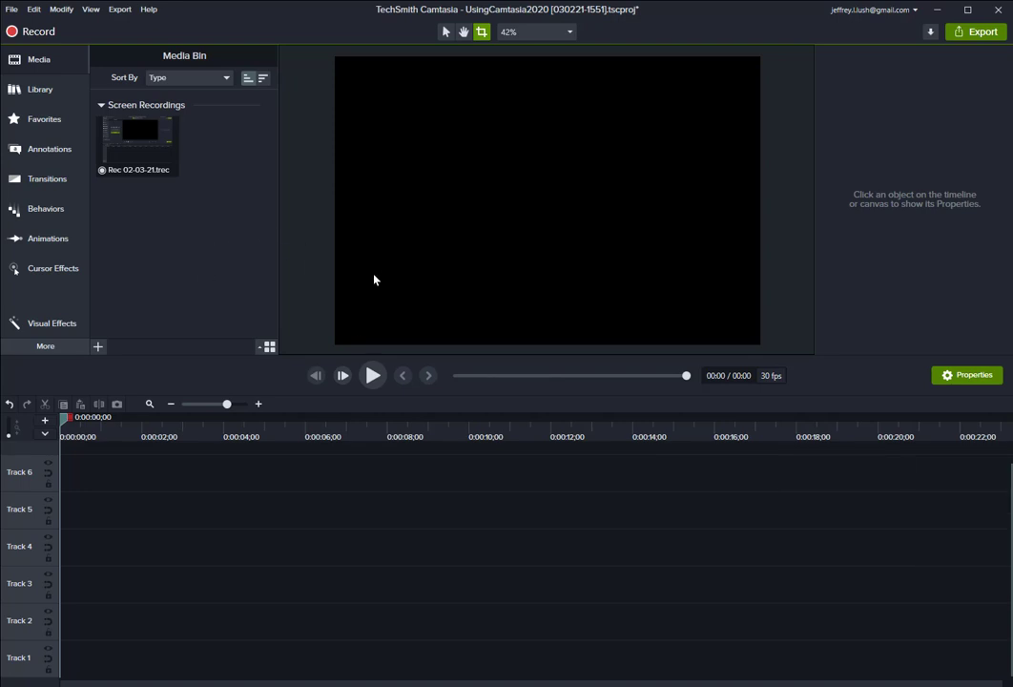
Browse the Audio Effects and Library panels, returning to the Media Bin.
{"action": "left_click", "coordinate": [48, 346]}
{"action": "left_click", "coordinate": [152, 376]}
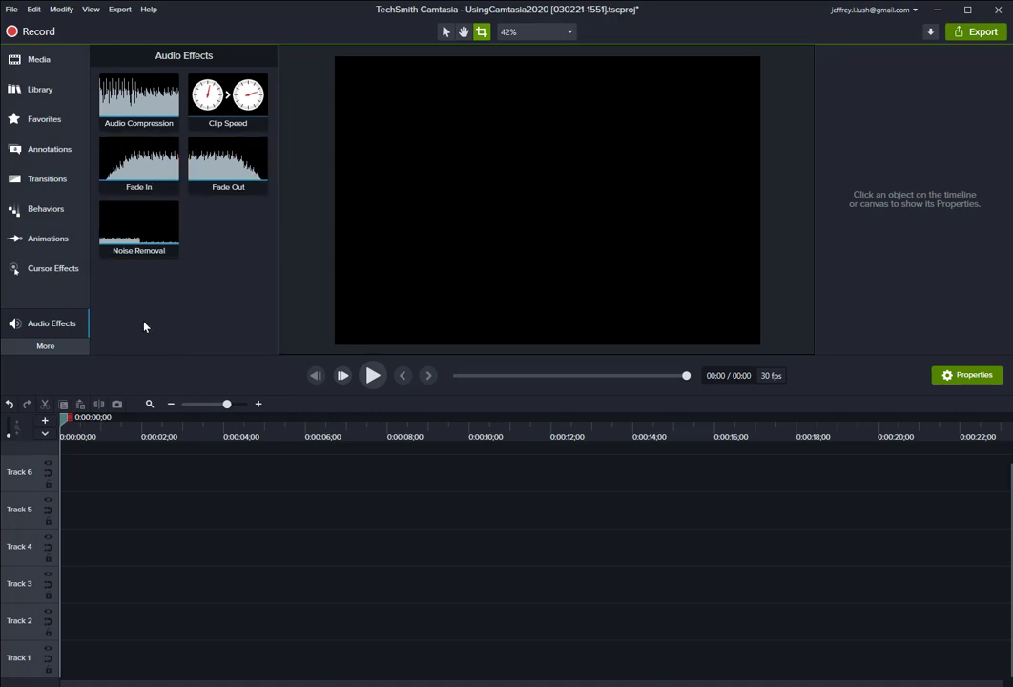
{"action": "left_click", "coordinate": [35, 95]}
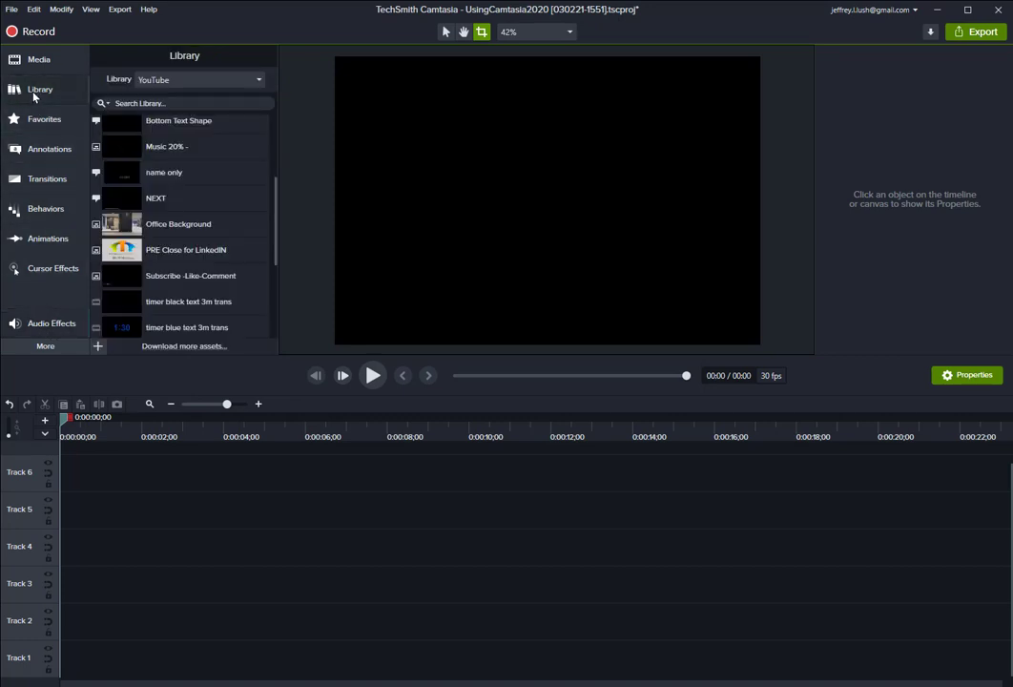
{"action": "left_click", "coordinate": [36, 61]}
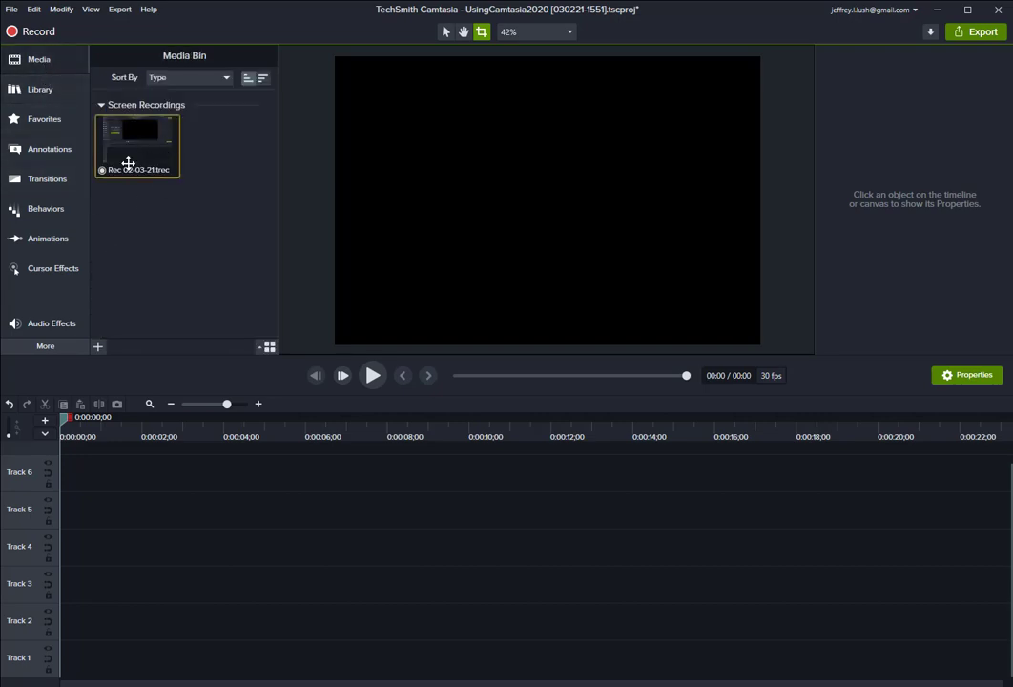
Add the Rec 02-03-21 recording to Track 5 and separate its audio and video.
{"action": "left_click_drag", "start_coordinate": [142, 138], "coordinate": [77, 510]}
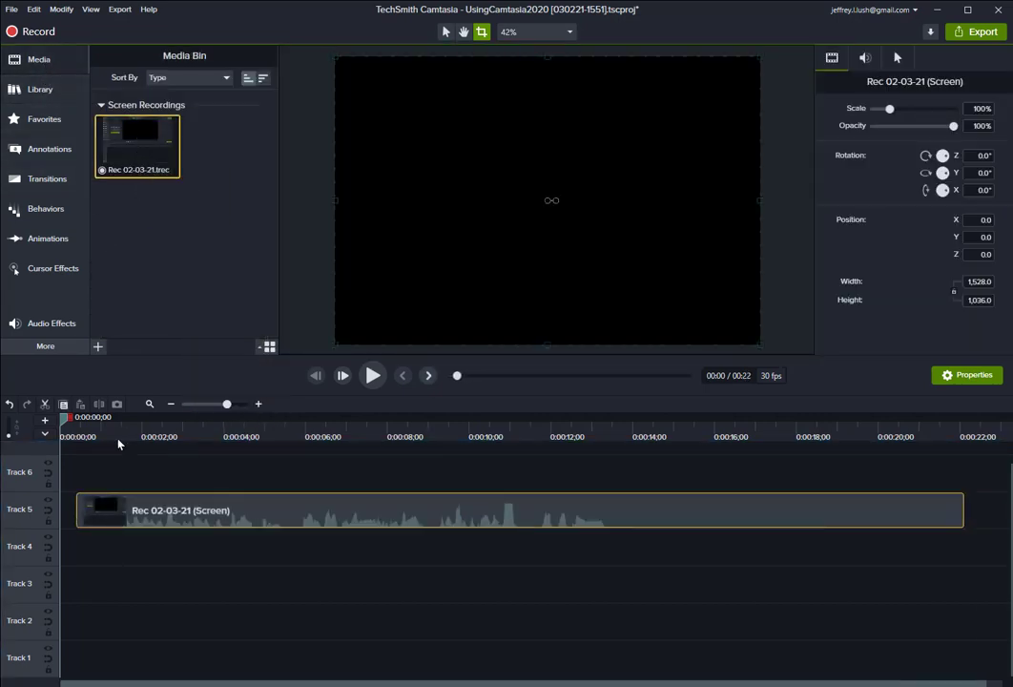
{"action": "right_click", "coordinate": [288, 506]}
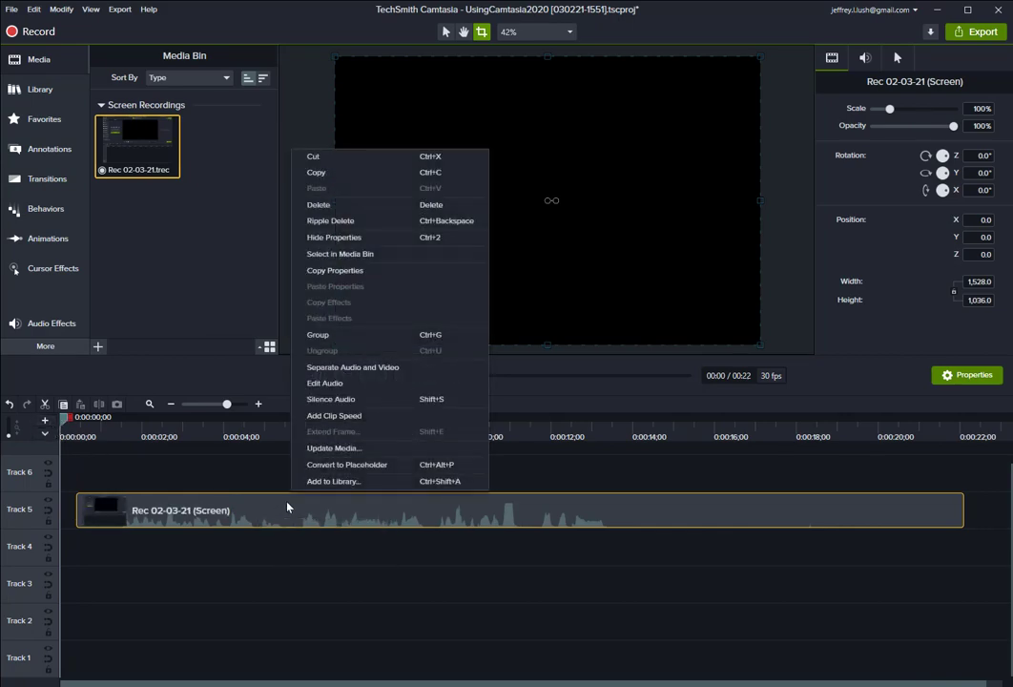
{"action": "left_click", "coordinate": [365, 367]}
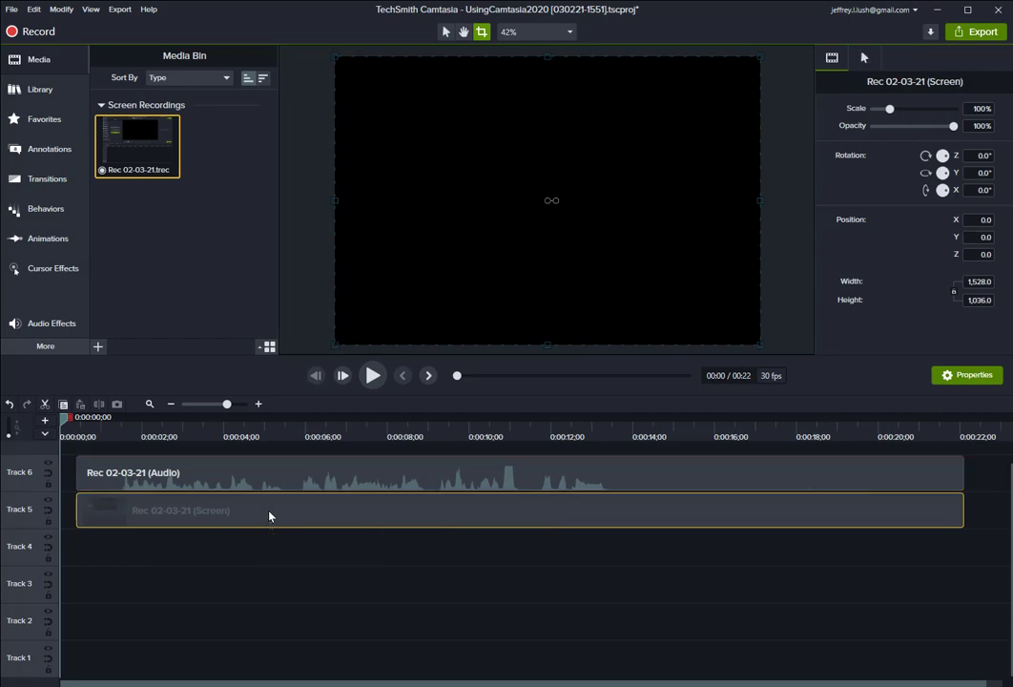
Select the separated audio clip and toggle Track 6 off and back on.
{"action": "left_click", "coordinate": [240, 469]}
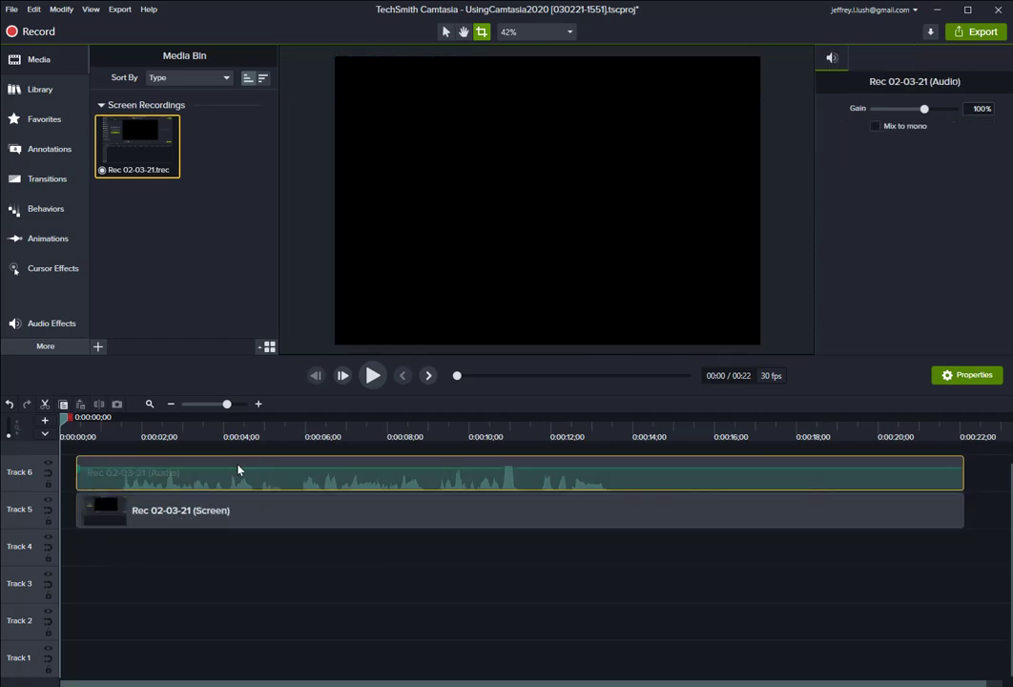
{"action": "left_click", "coordinate": [49, 466]}
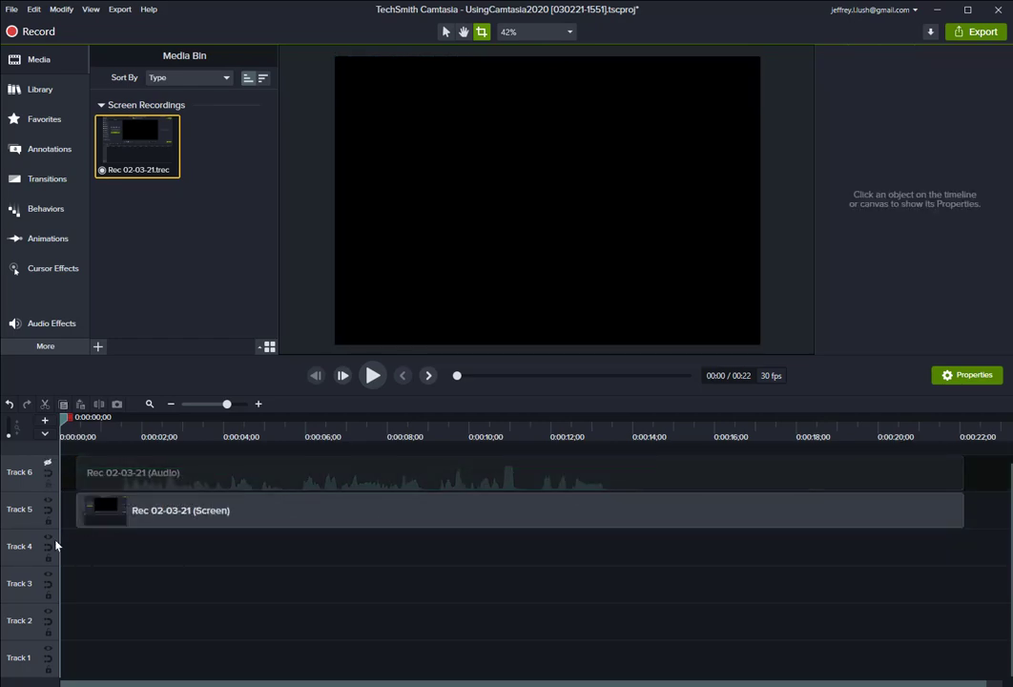
{"action": "left_click", "coordinate": [48, 465]}
Play back part of the recording around the 10-second mark to review it.
{"action": "left_click_drag", "start_coordinate": [63, 418], "coordinate": [455, 444]}
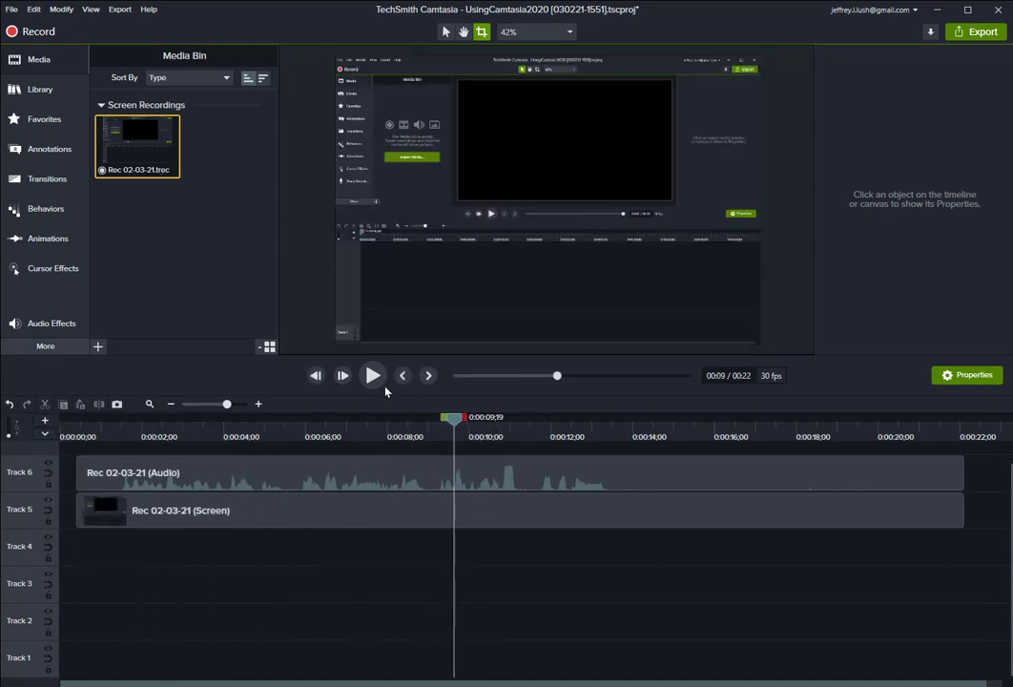
{"action": "left_click", "coordinate": [373, 375]}
{"action": "key", "text": "space"}
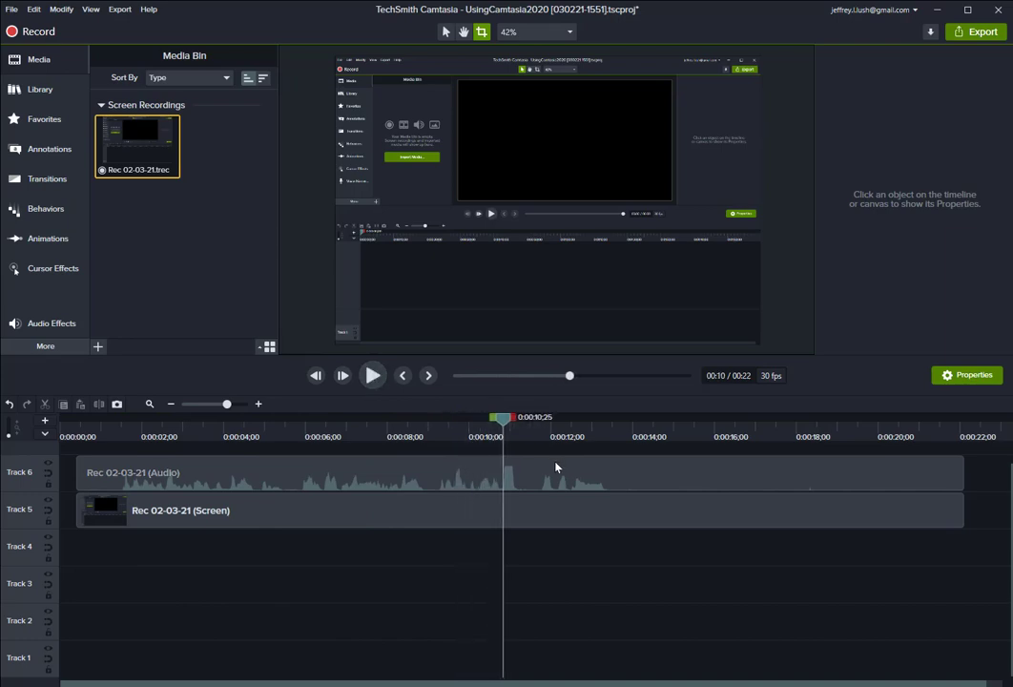
{"action": "left_click_drag", "start_coordinate": [504, 418], "coordinate": [560, 411]}
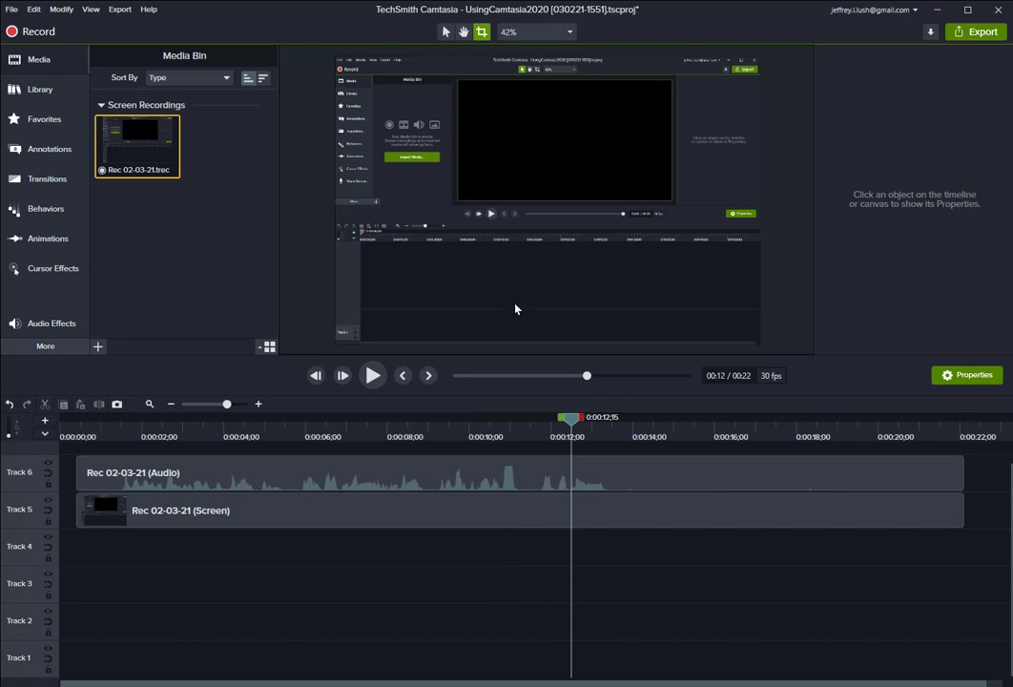
Delete the separated audio clip from Track 6.
{"action": "left_click", "coordinate": [416, 476]}
{"action": "key", "text": "Delete"}
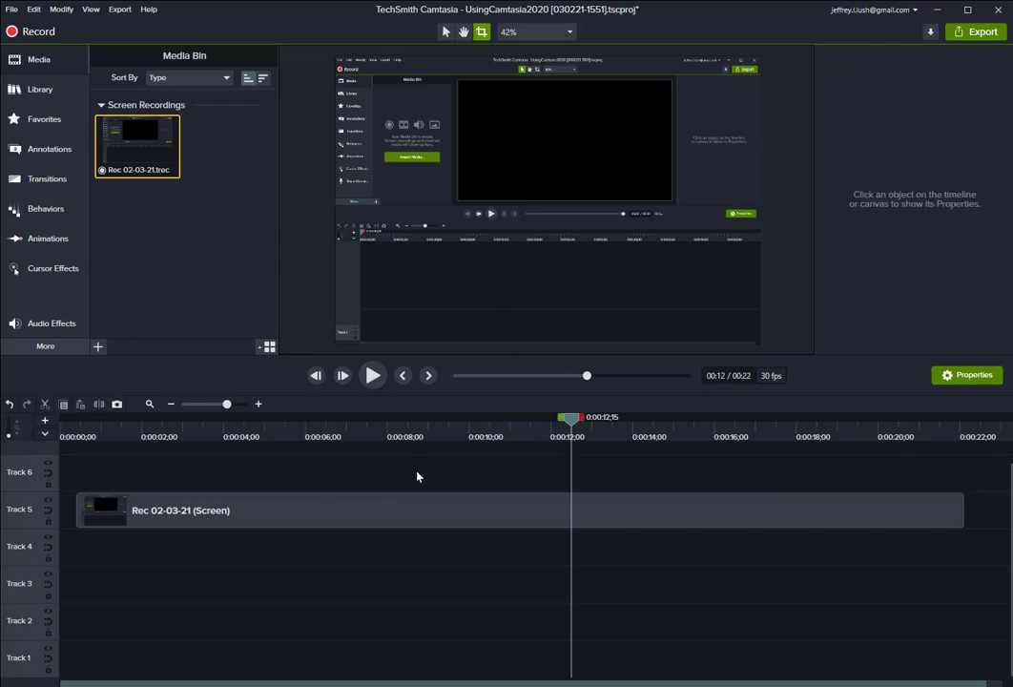
Play the remaining screen clip from near its start to review it.
{"action": "left_click_drag", "start_coordinate": [577, 422], "coordinate": [143, 417]}
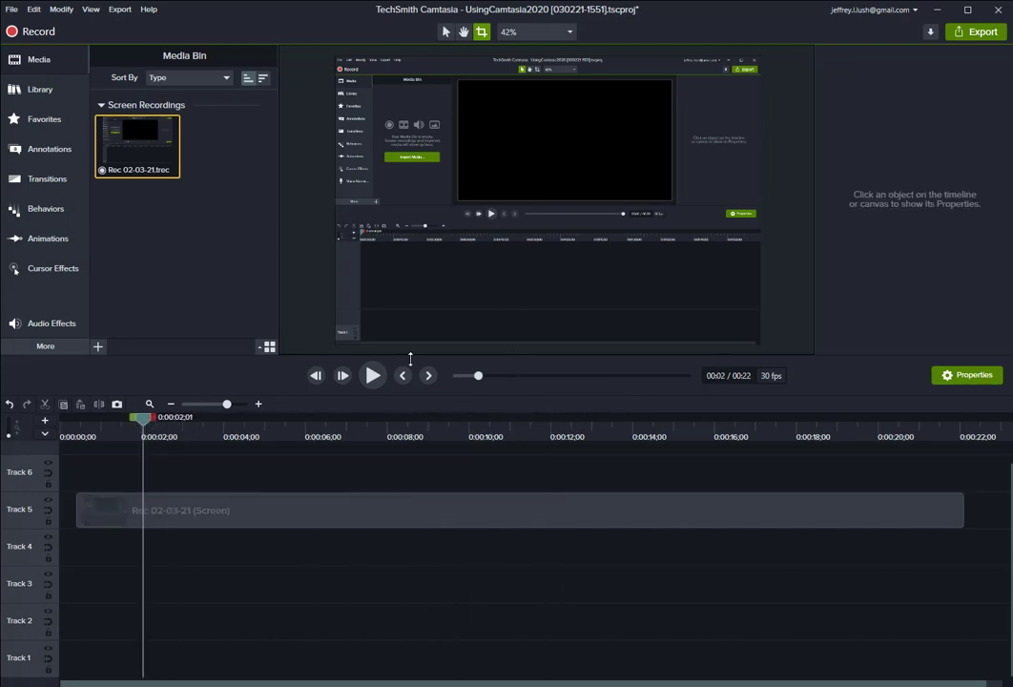
{"action": "left_click", "coordinate": [373, 375]}
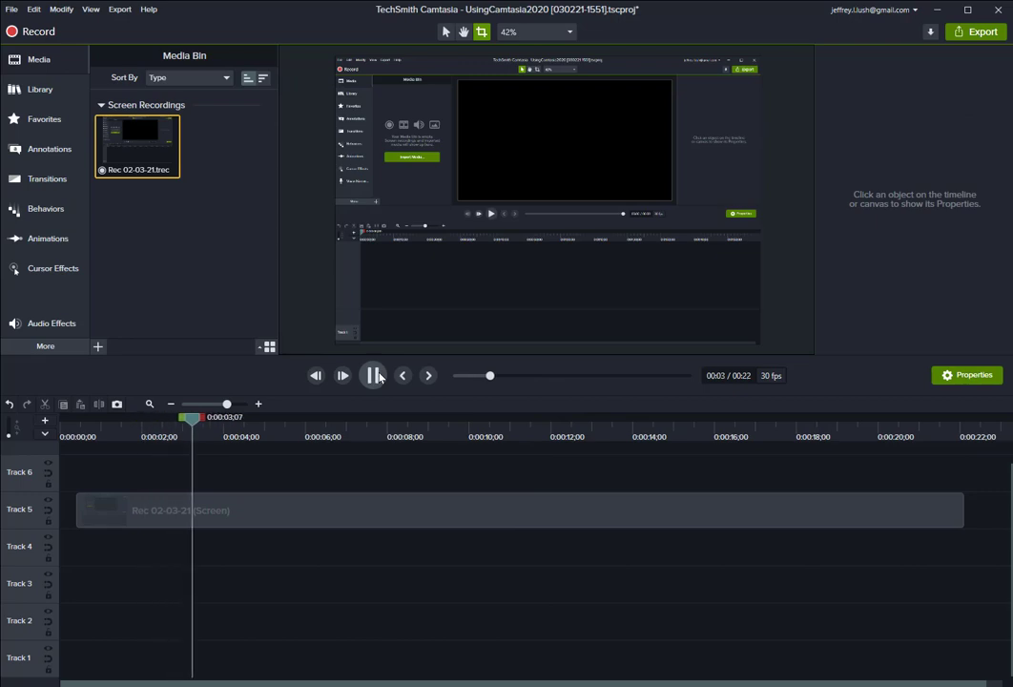
{"action": "left_click", "coordinate": [371, 376]}
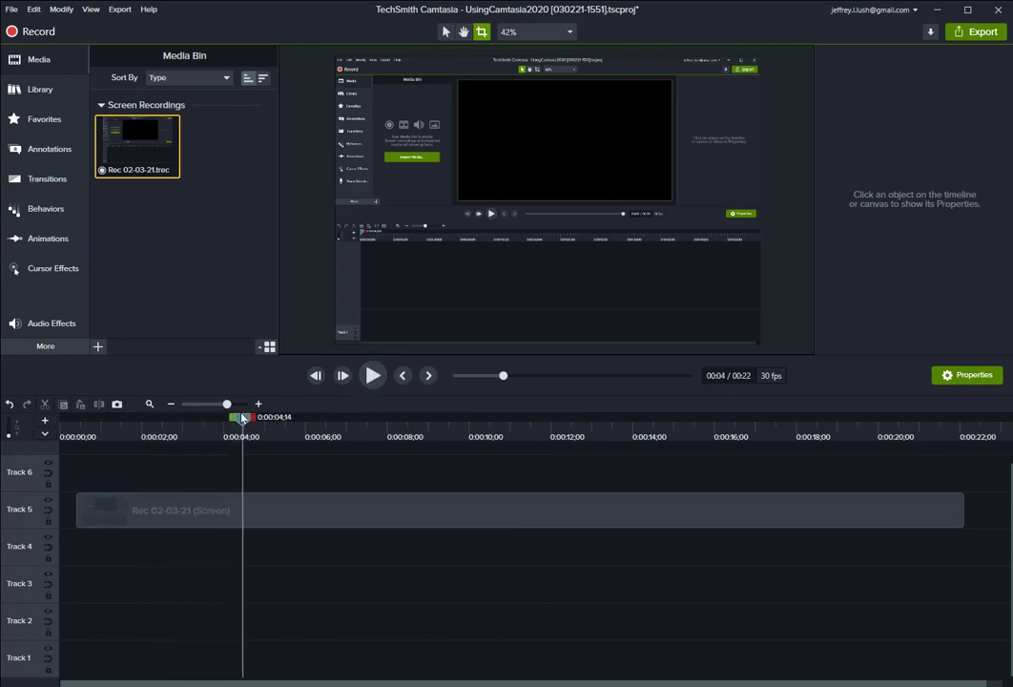
{"action": "left_click_drag", "start_coordinate": [242, 418], "coordinate": [70, 427]}
Delete the screen clip from the timeline and the Rec 02-03-21 recording from the Media Bin.
{"action": "left_click", "coordinate": [282, 507]}
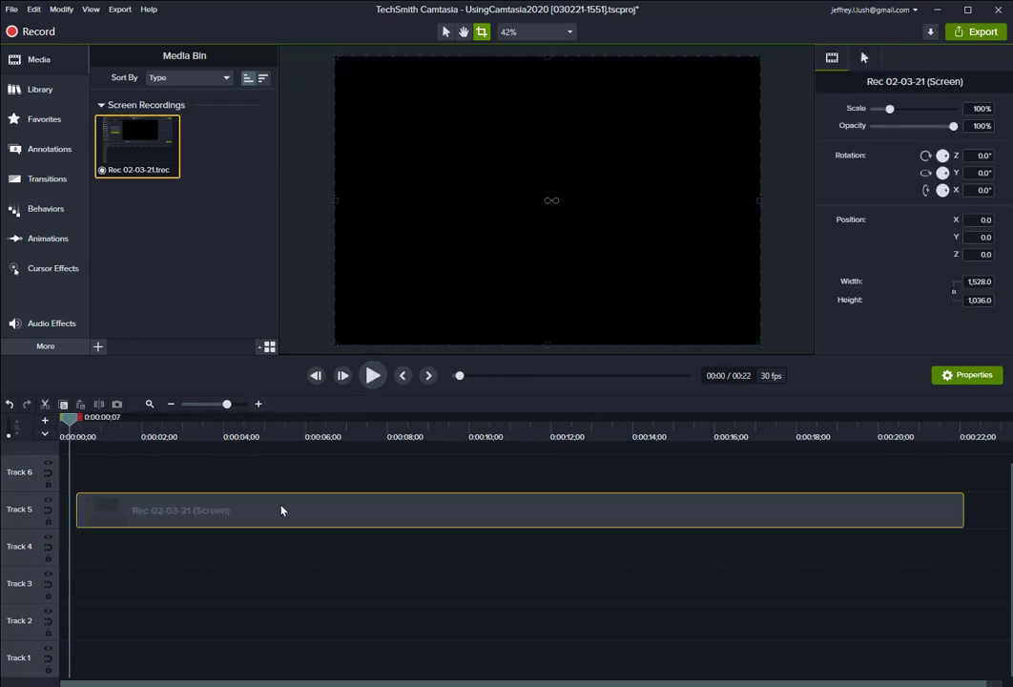
{"action": "key", "text": "Delete"}
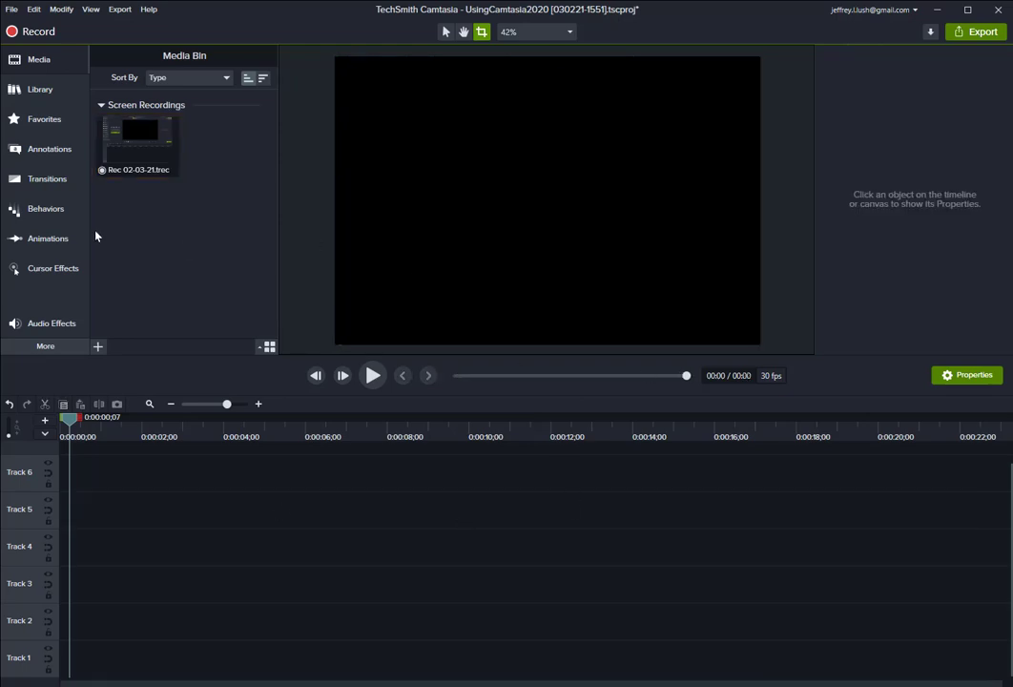
{"action": "left_click", "coordinate": [142, 145]}
{"action": "key", "text": "Delete"}
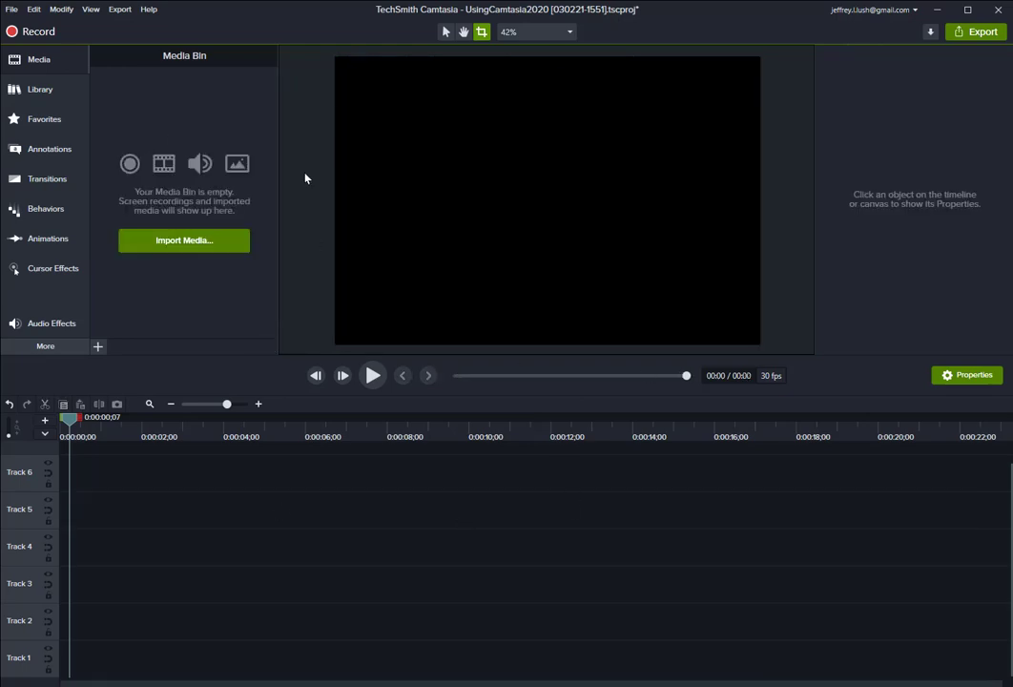
Add the AU Start asset from the YouTube library to Track 4 at about 3 seconds.
{"action": "left_click", "coordinate": [21, 92]}
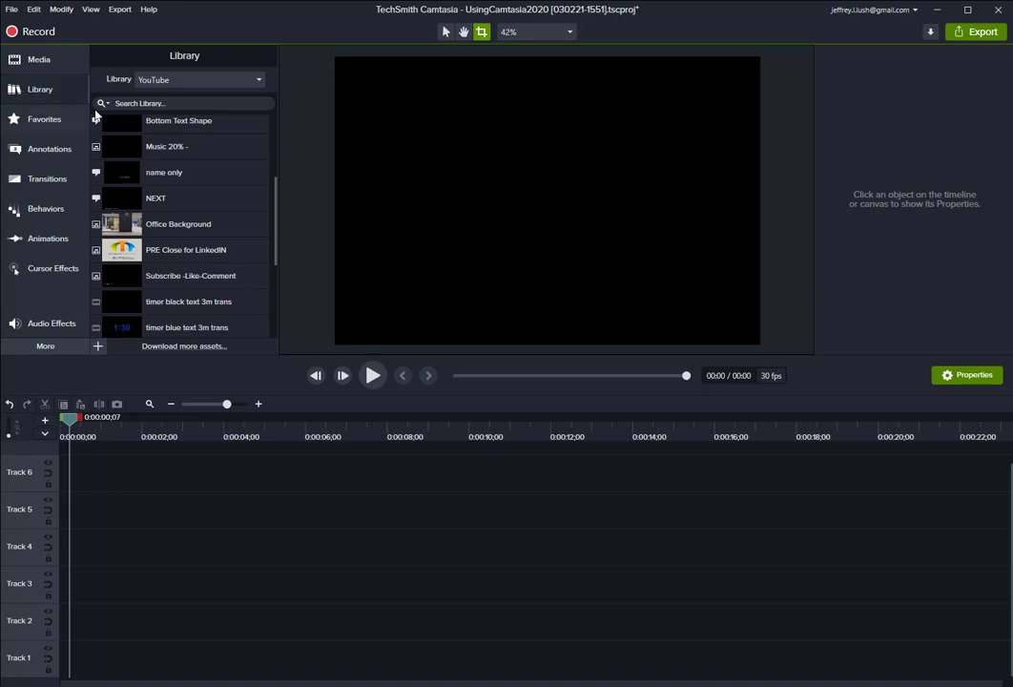
{"action": "left_click", "coordinate": [167, 80]}
{"action": "left_click", "coordinate": [188, 82]}
{"action": "scroll", "coordinate": [260, 245], "scroll_direction": "down", "scroll_amount": 3}
{"action": "scroll", "coordinate": [260, 245], "scroll_direction": "up", "scroll_amount": 1}
{"action": "scroll", "coordinate": [261, 245], "scroll_direction": "up", "scroll_amount": 4}
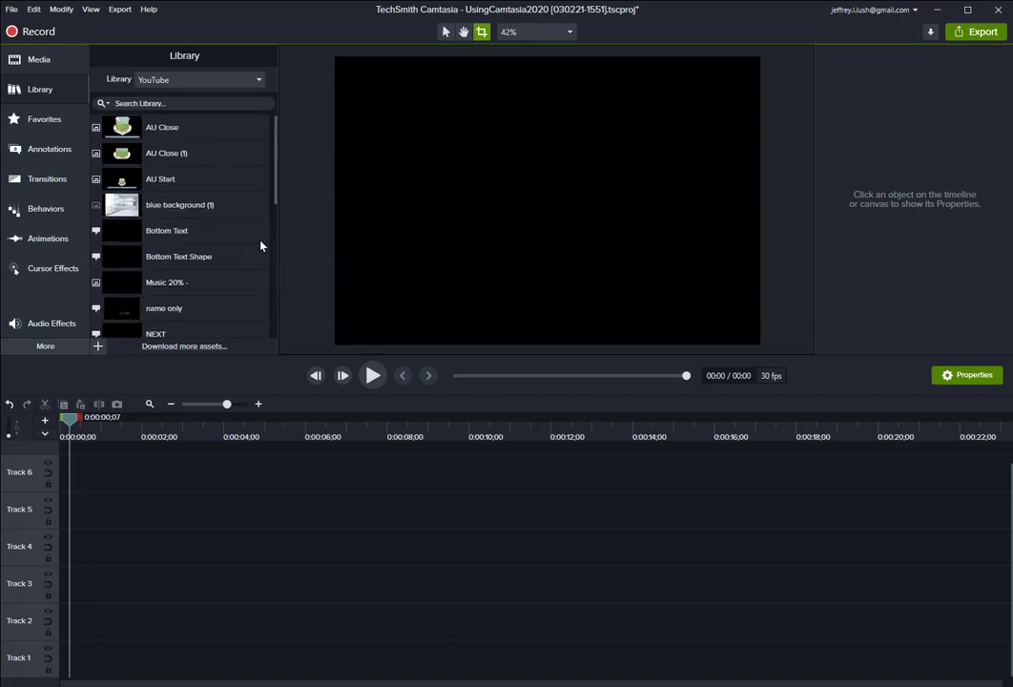
{"action": "scroll", "coordinate": [250, 248], "scroll_direction": "down", "scroll_amount": 4}
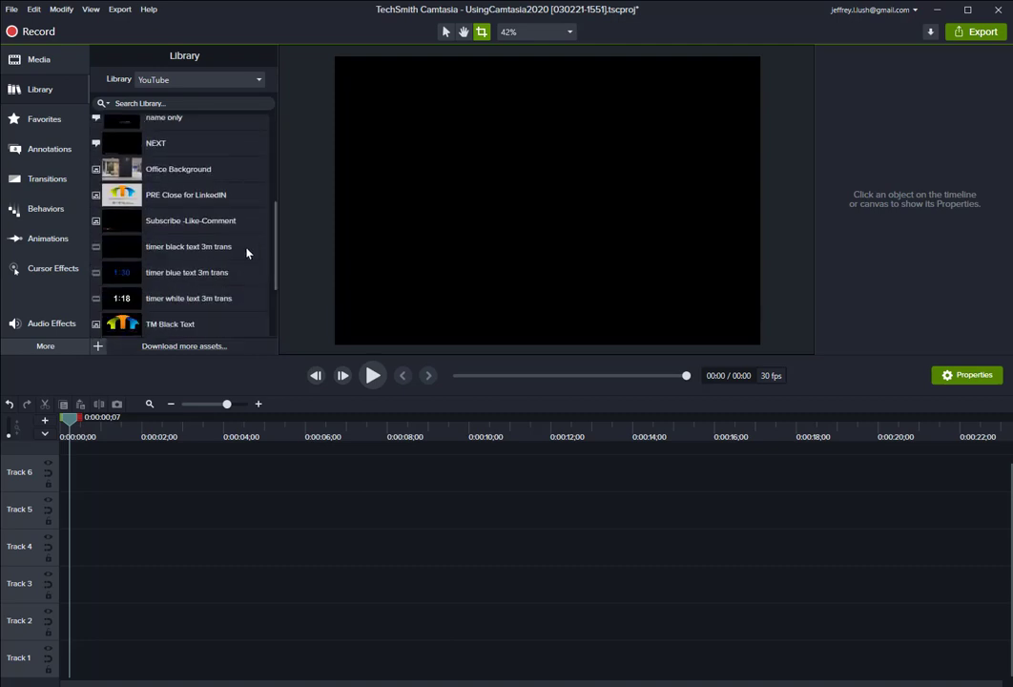
{"action": "scroll", "coordinate": [243, 252], "scroll_direction": "up", "scroll_amount": 4}
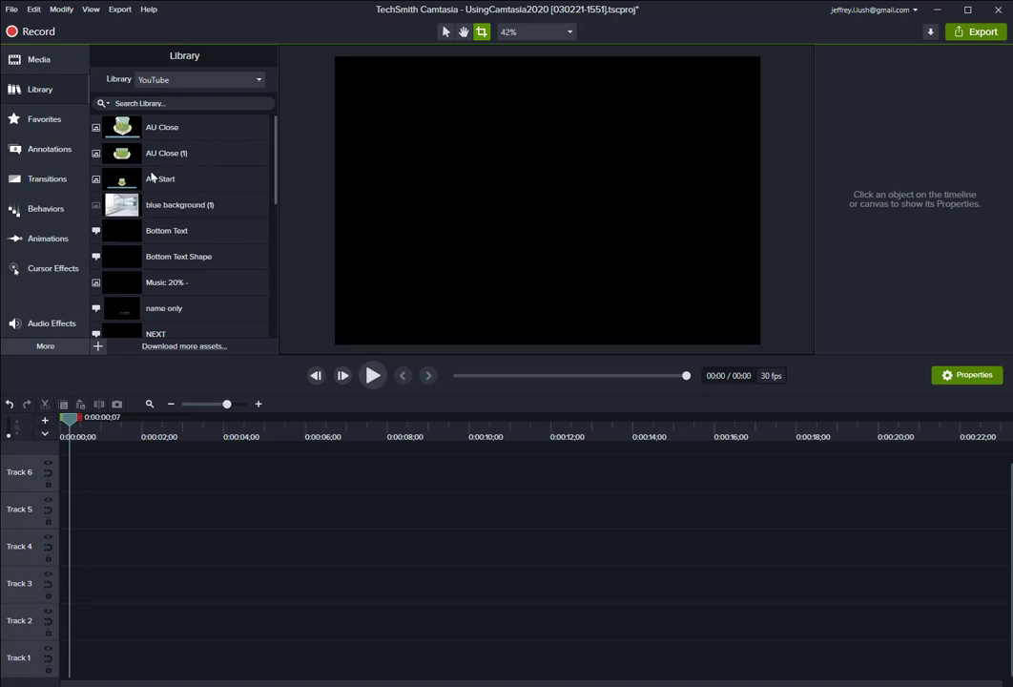
{"action": "left_click_drag", "start_coordinate": [160, 174], "coordinate": [219, 544]}
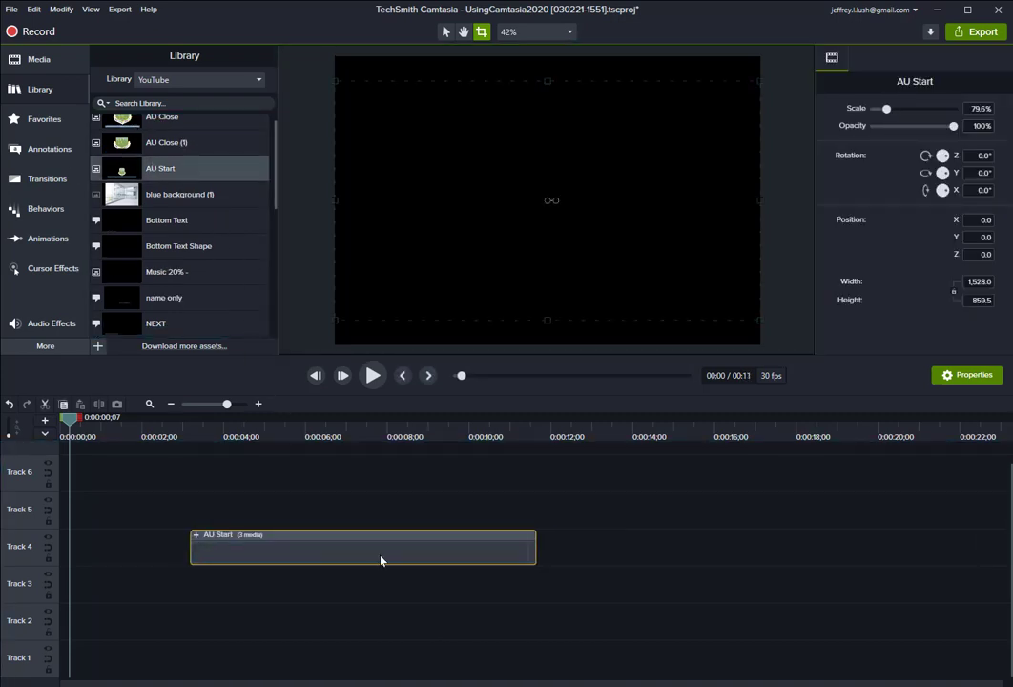
Expand the AU Start group to show its media, then preview it from its start.
{"action": "left_click", "coordinate": [196, 535]}
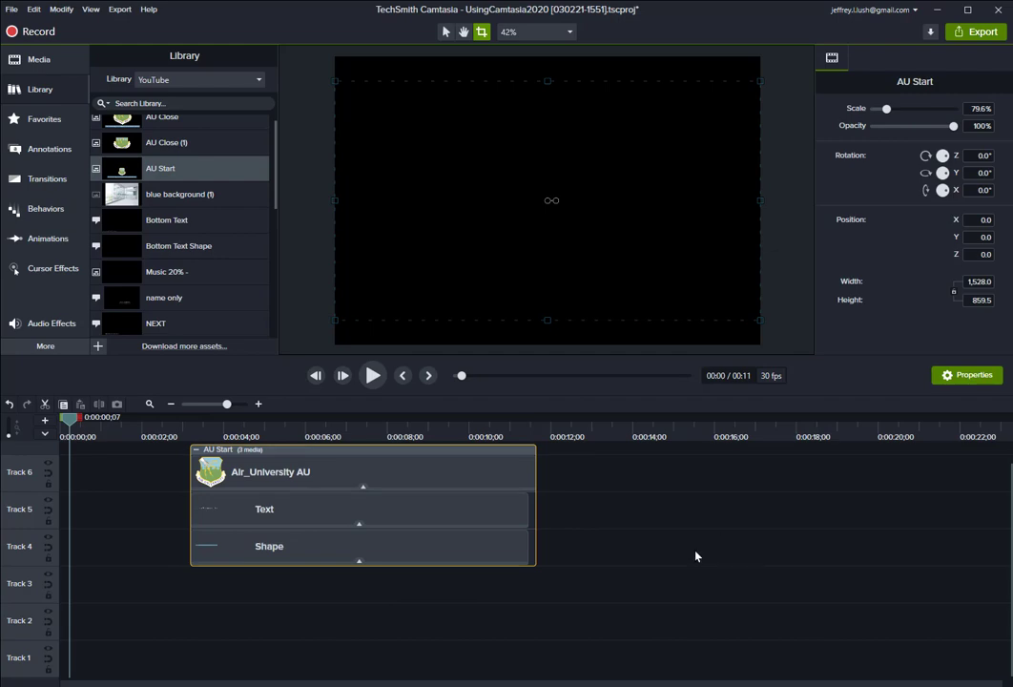
{"action": "left_click", "coordinate": [285, 425]}
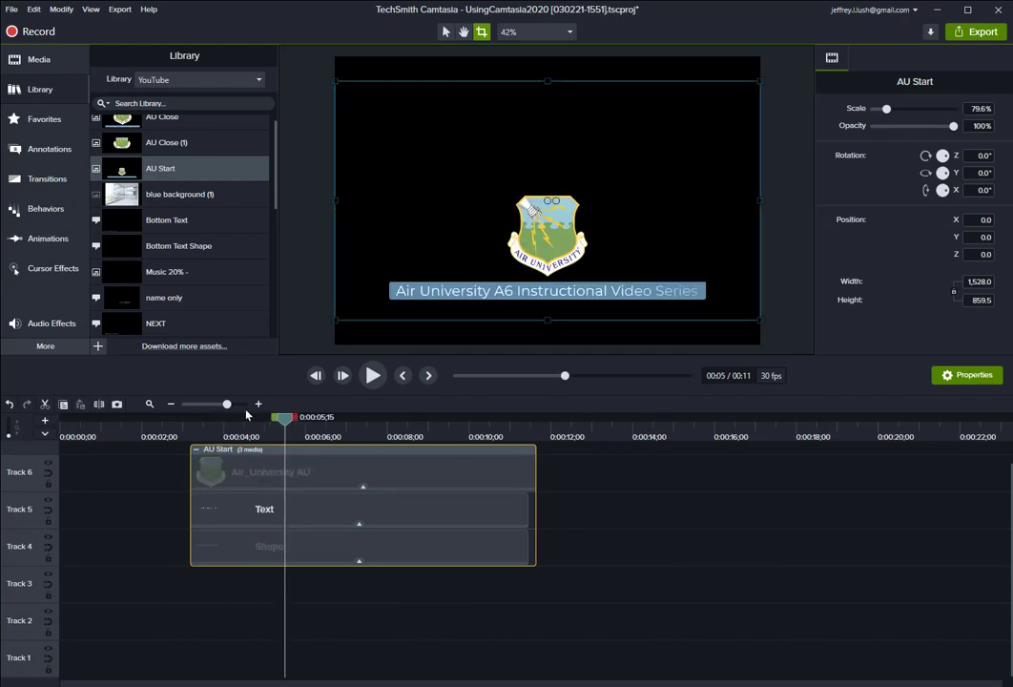
{"action": "left_click_drag", "start_coordinate": [286, 419], "coordinate": [190, 428]}
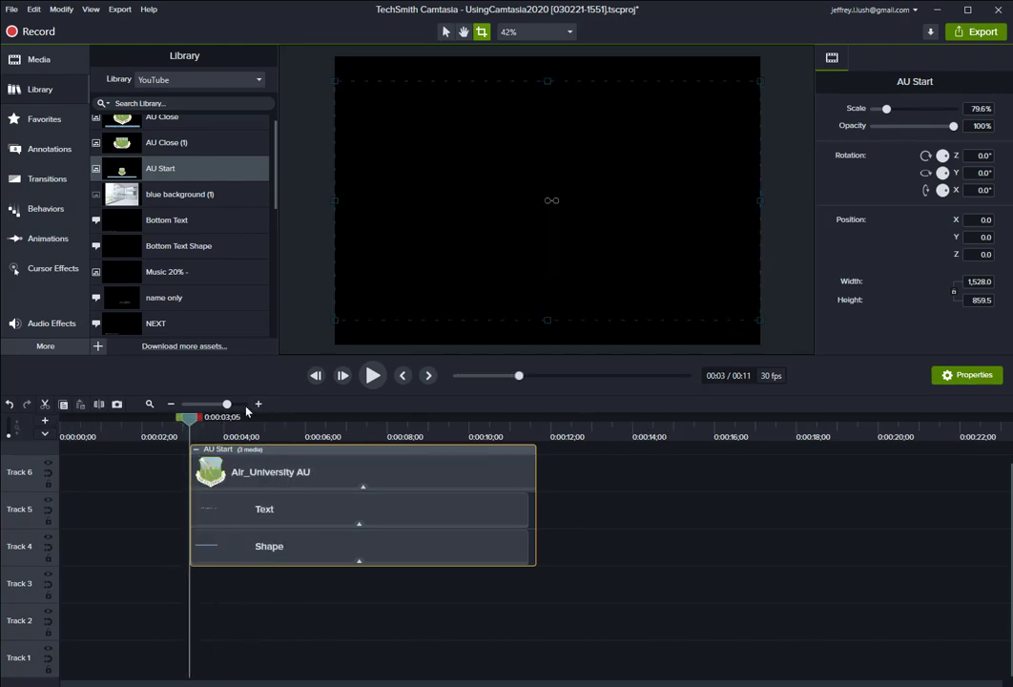
{"action": "left_click", "coordinate": [372, 376]}
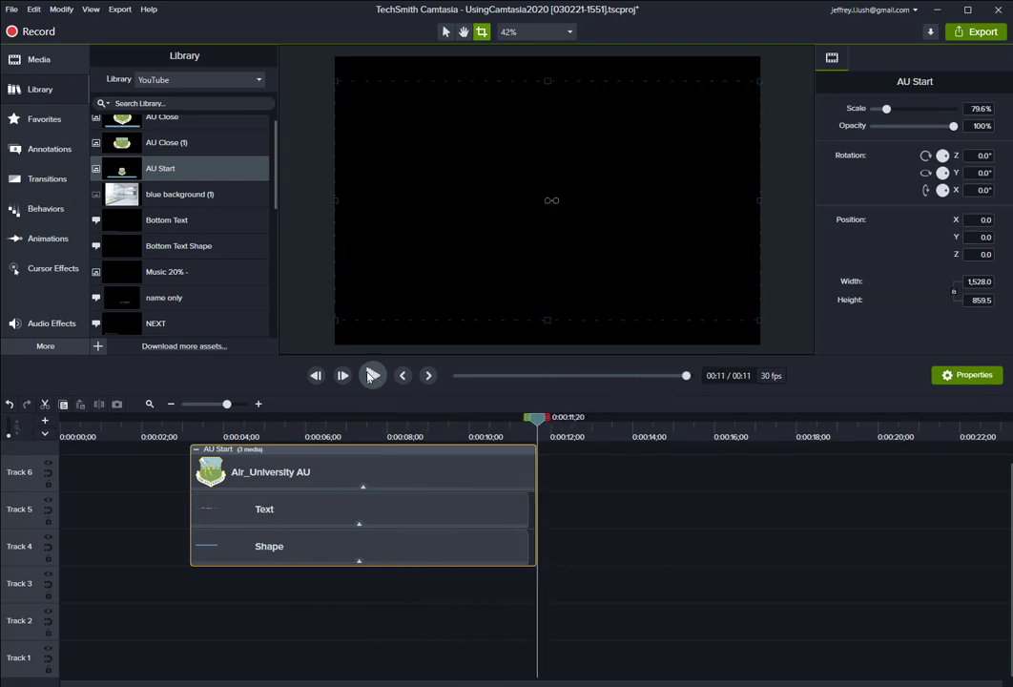
Collapse the AU Start group and scrub the playhead to about 8 seconds to preview the intro.
{"action": "left_click", "coordinate": [637, 532]}
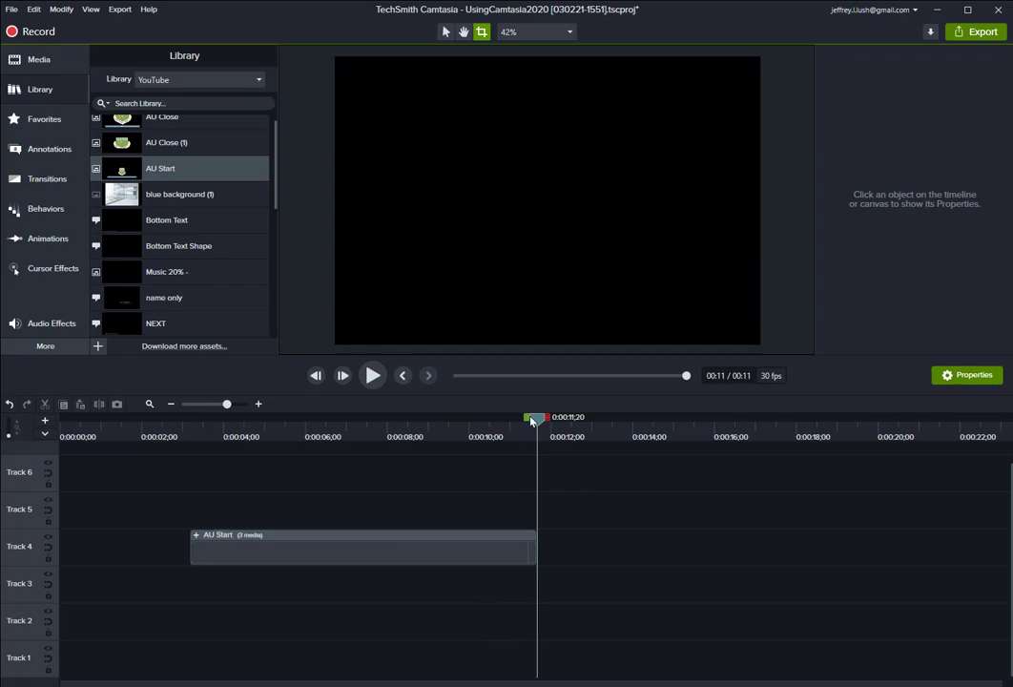
{"action": "left_click_drag", "start_coordinate": [531, 421], "coordinate": [401, 435]}
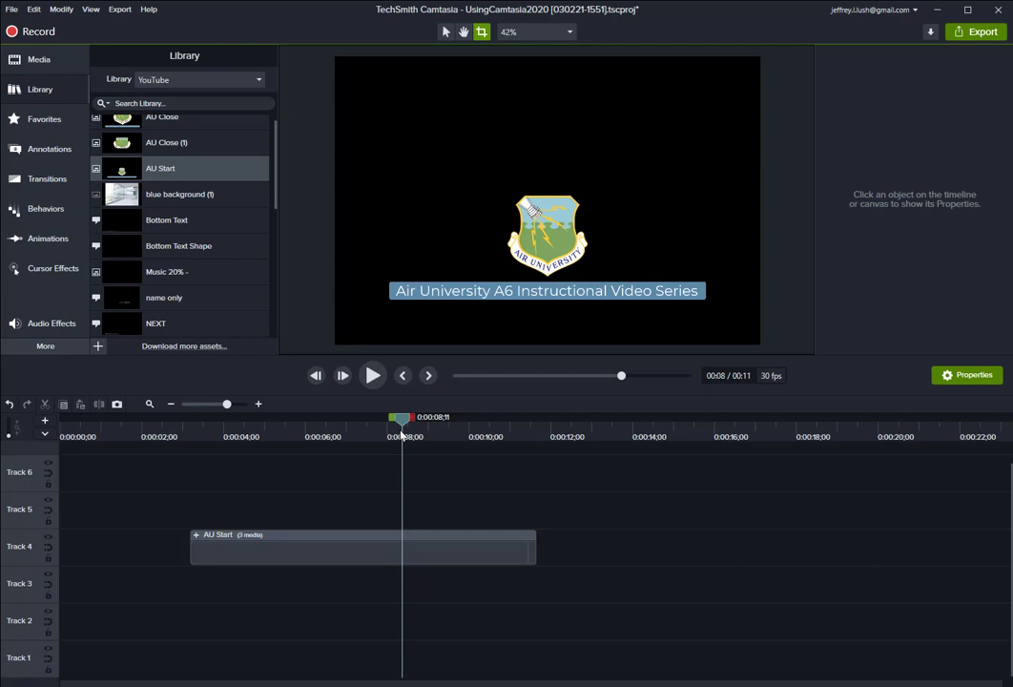
Delete the AU Start group from the timeline.
{"action": "left_click", "coordinate": [361, 540]}
{"action": "key", "text": "Delete"}
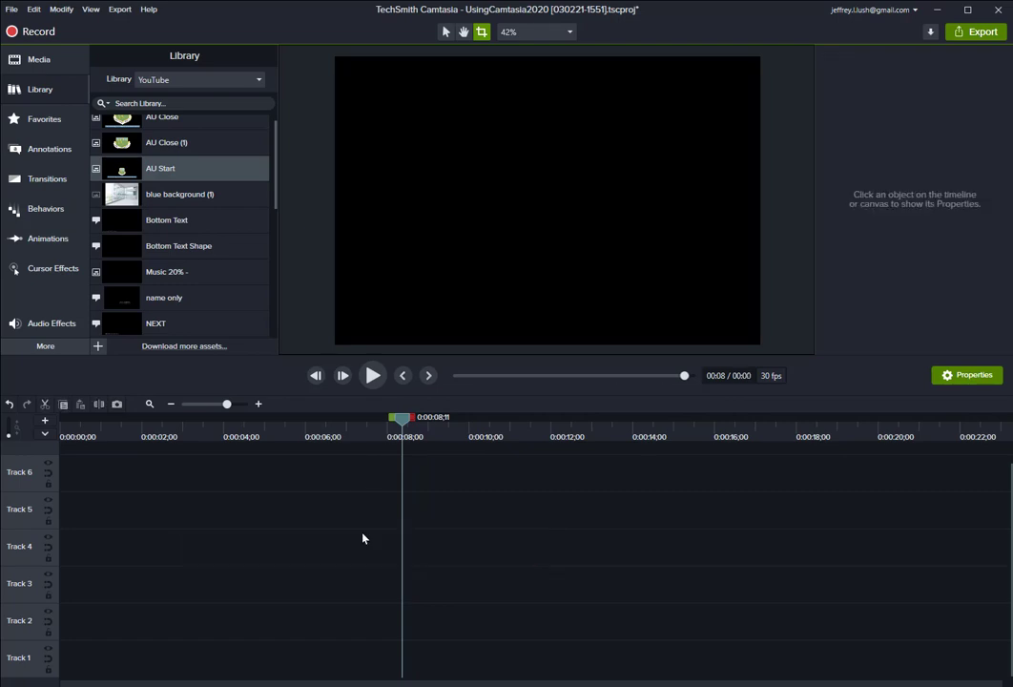
Switch the library to Adobe and browse through its assets.
{"action": "left_click", "coordinate": [198, 82]}
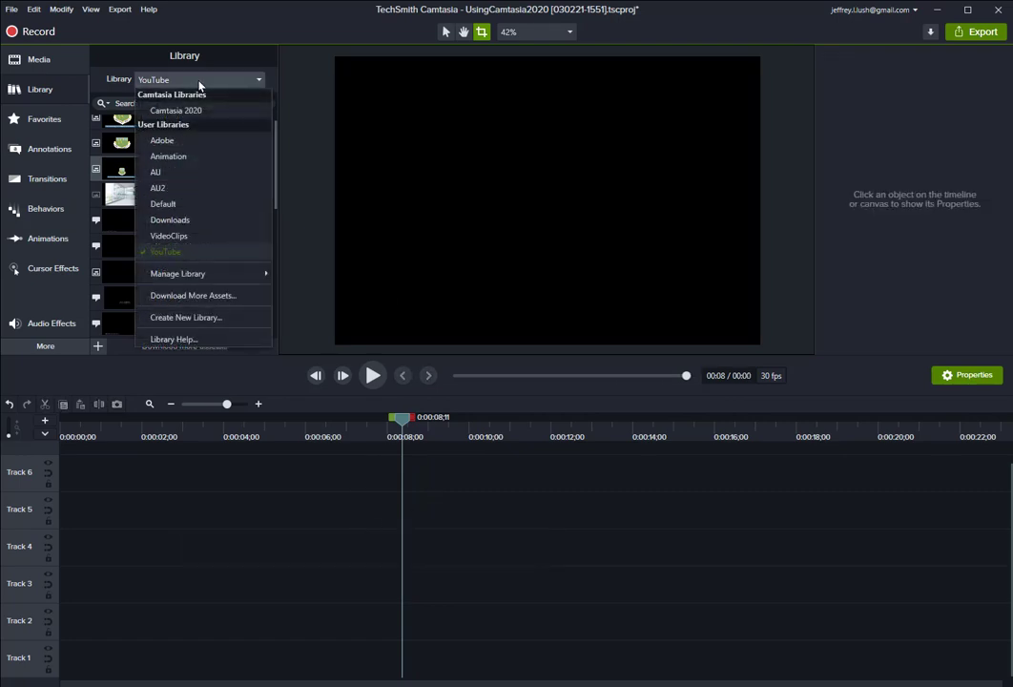
{"action": "left_click", "coordinate": [162, 140]}
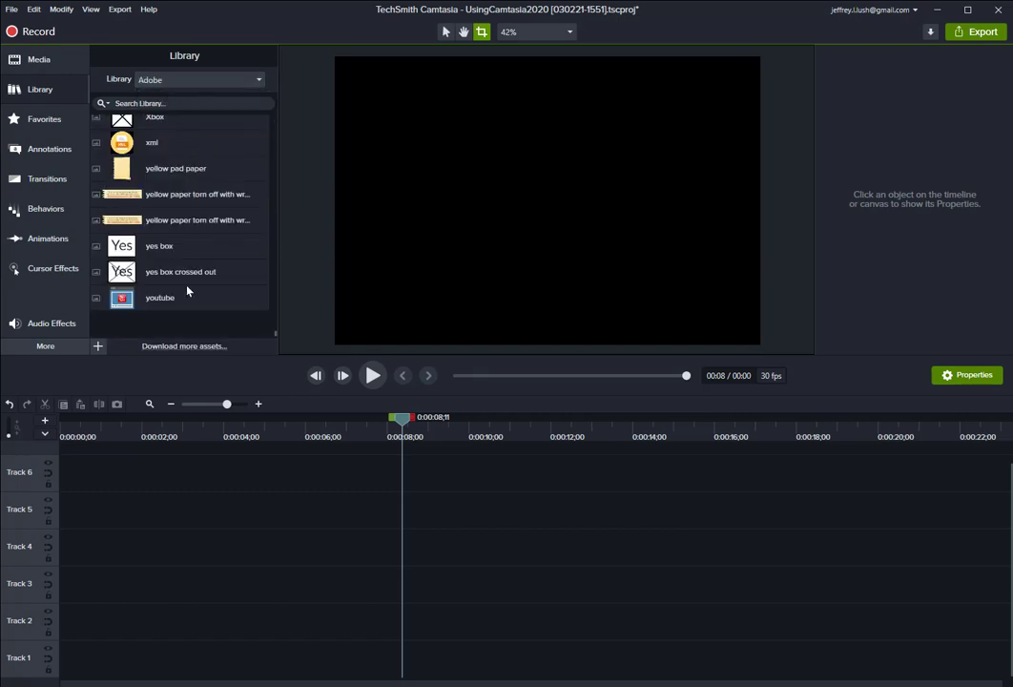
{"action": "scroll", "coordinate": [192, 248], "scroll_direction": "up", "scroll_amount": 15}
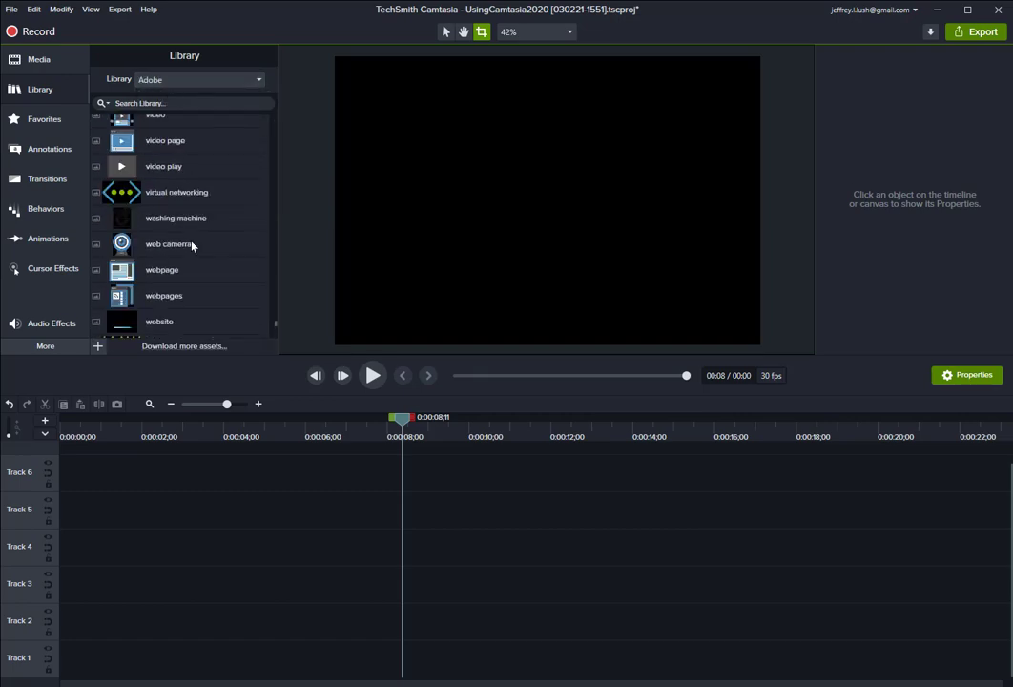
{"action": "scroll", "coordinate": [192, 246], "scroll_direction": "up", "scroll_amount": 15}
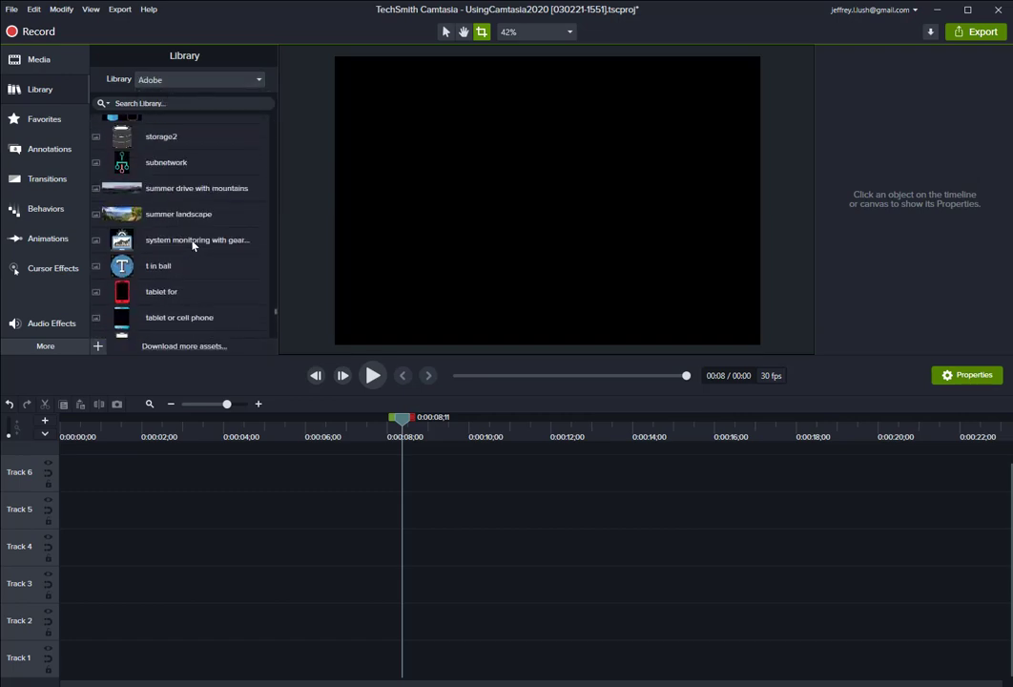
{"action": "scroll", "coordinate": [193, 245], "scroll_direction": "up", "scroll_amount": 10}
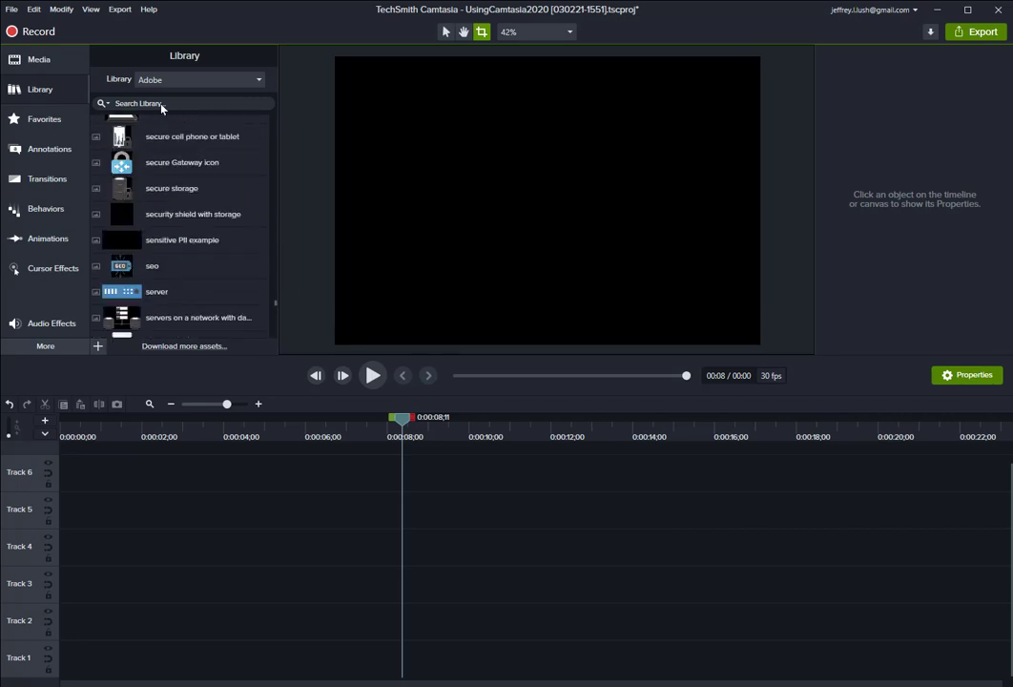
{"action": "scroll", "coordinate": [180, 252], "scroll_direction": "up", "scroll_amount": 15}
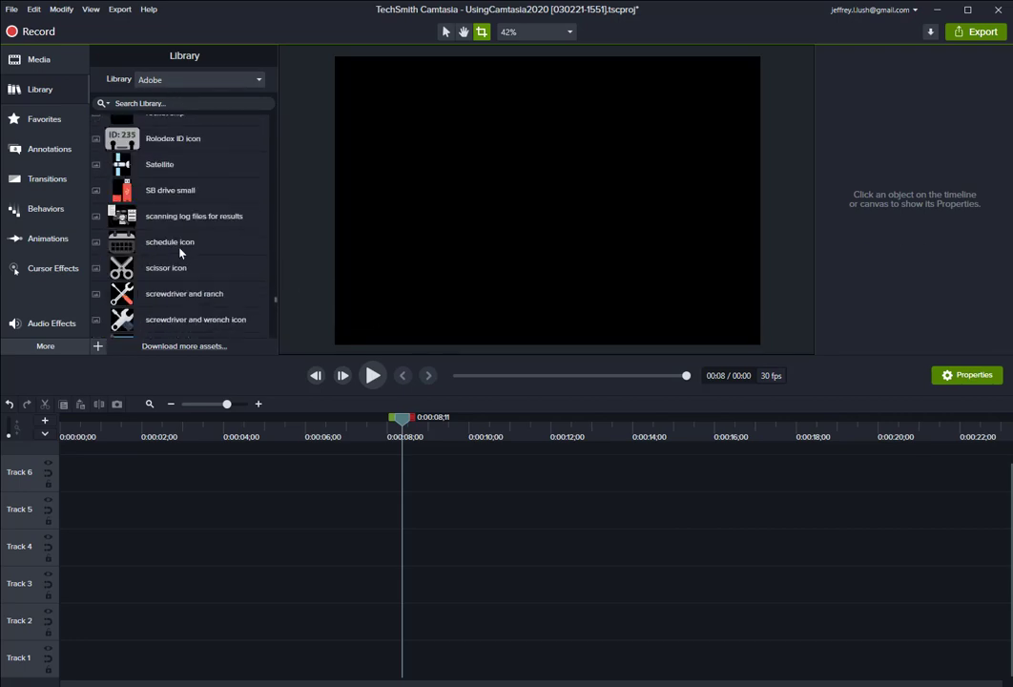
Switch the library to Animation and add 590 gg590 animation tire -A to Track 5 at about 4 seconds.
{"action": "left_click", "coordinate": [173, 80]}
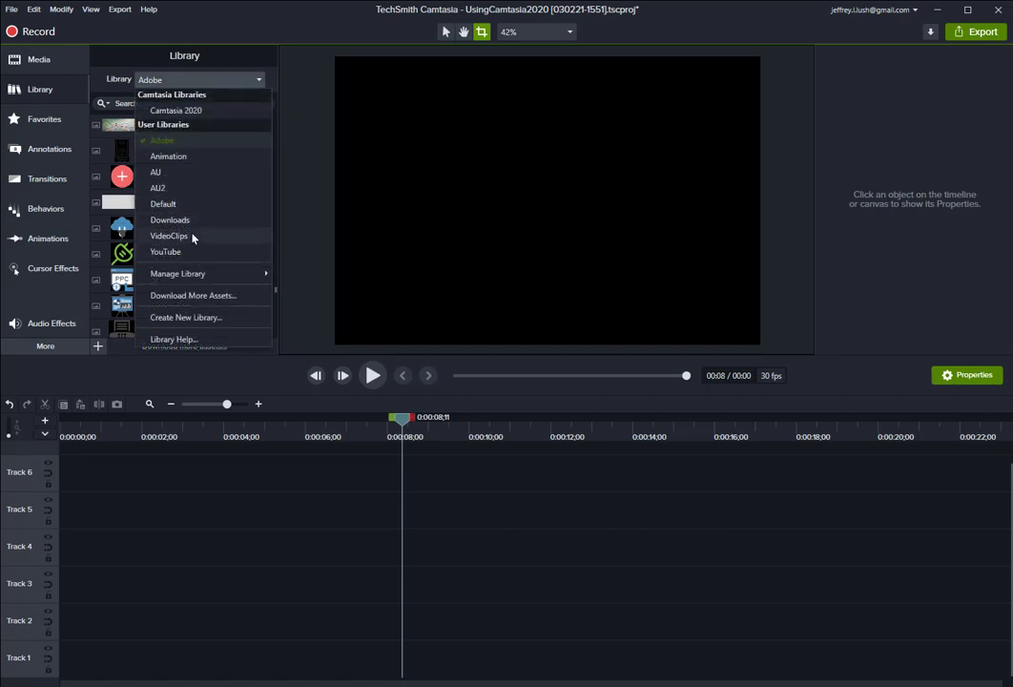
{"action": "left_click", "coordinate": [180, 159]}
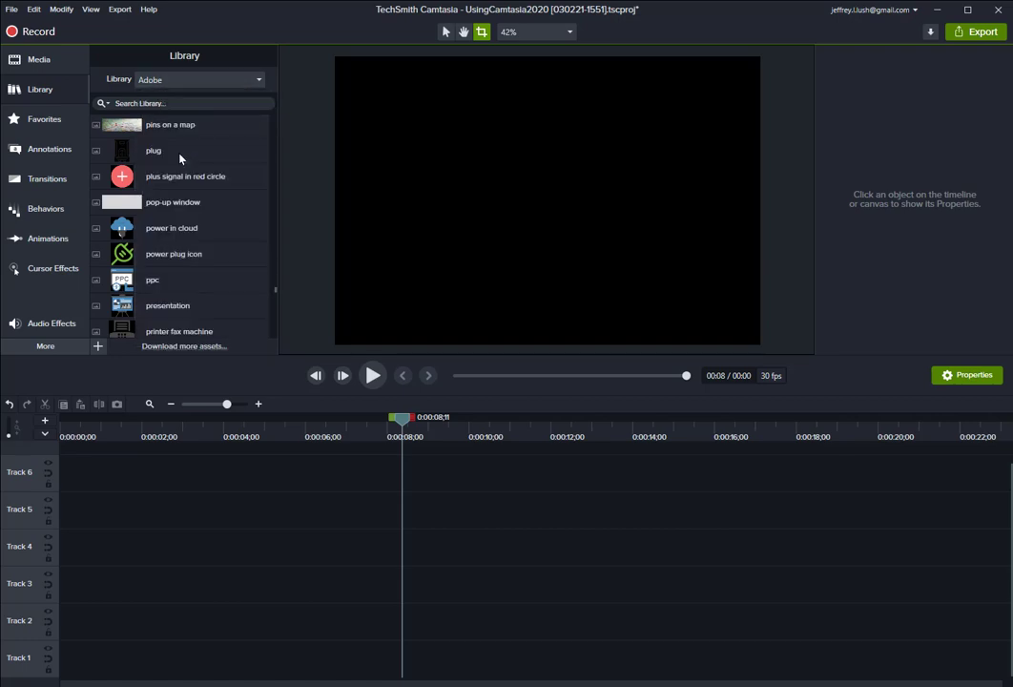
{"action": "scroll", "coordinate": [175, 260], "scroll_direction": "down", "scroll_amount": 10}
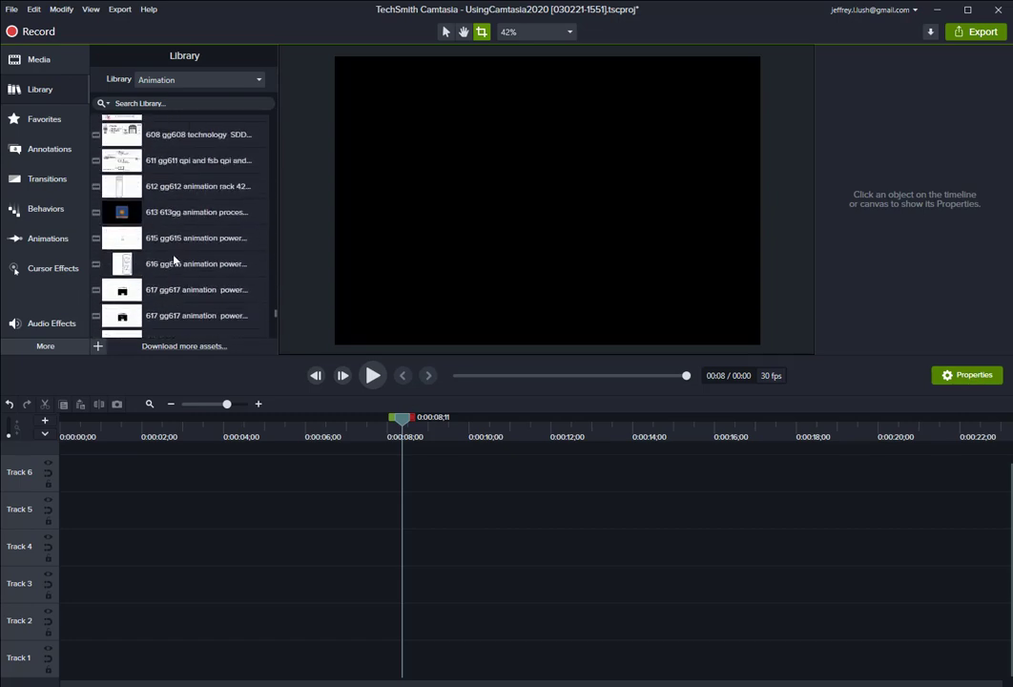
{"action": "scroll", "coordinate": [176, 262], "scroll_direction": "down", "scroll_amount": 4}
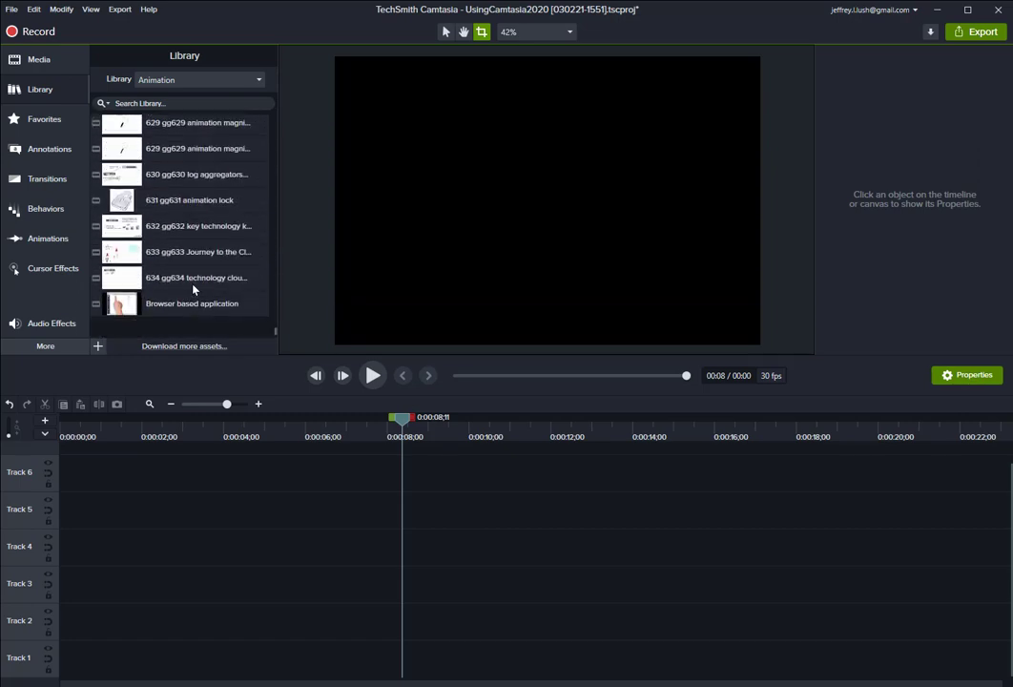
{"action": "scroll", "coordinate": [194, 289], "scroll_direction": "up", "scroll_amount": 4}
{"action": "scroll", "coordinate": [197, 227], "scroll_direction": "up", "scroll_amount": 3}
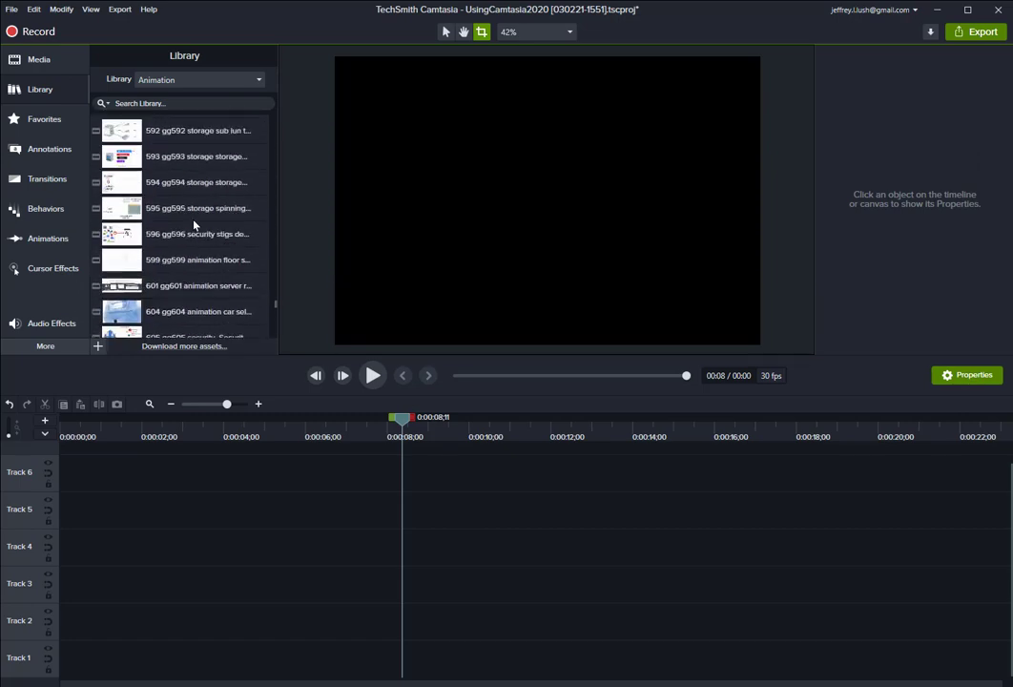
{"action": "left_click_drag", "start_coordinate": [176, 145], "coordinate": [237, 537]}
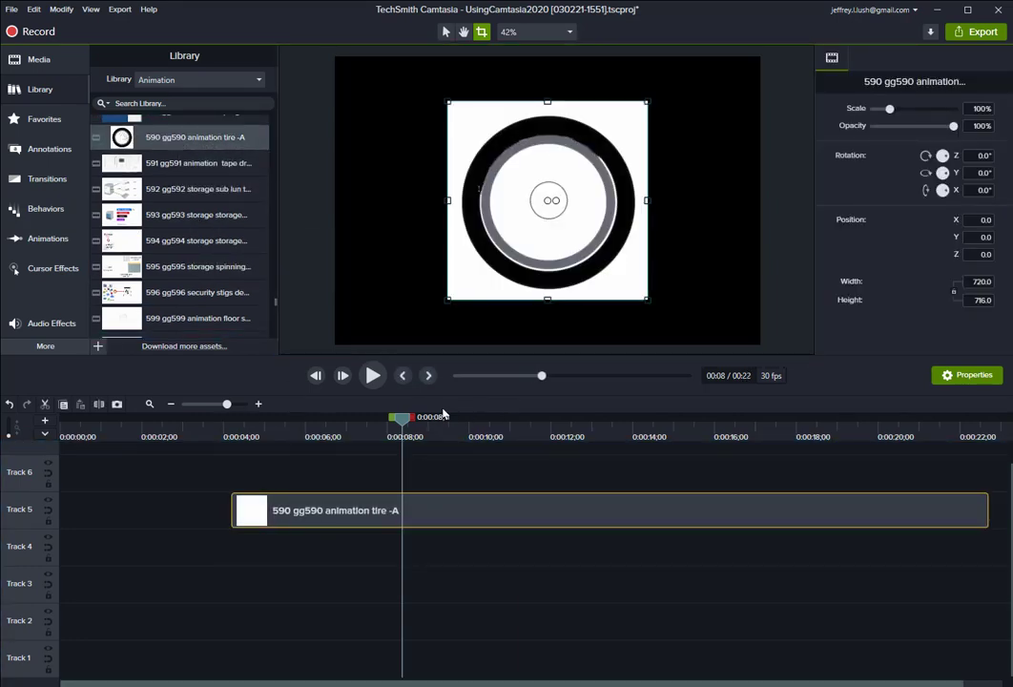
Play the tire animation from about 4 seconds to preview it.
{"action": "left_click_drag", "start_coordinate": [402, 426], "coordinate": [220, 424]}
{"action": "left_click", "coordinate": [373, 375]}
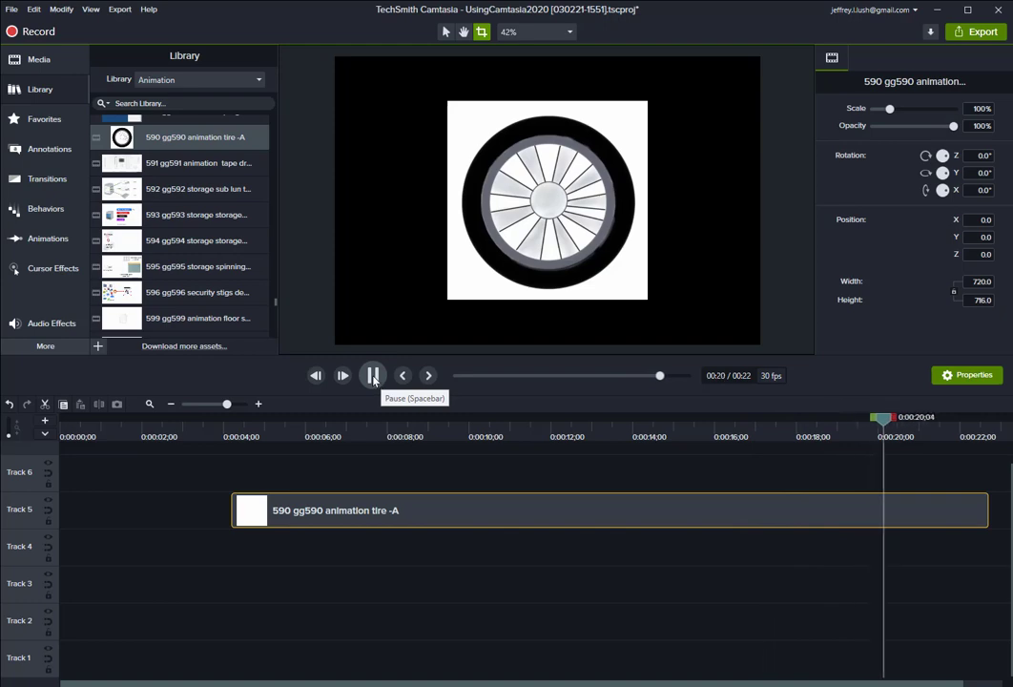
{"action": "left_click", "coordinate": [373, 377]}
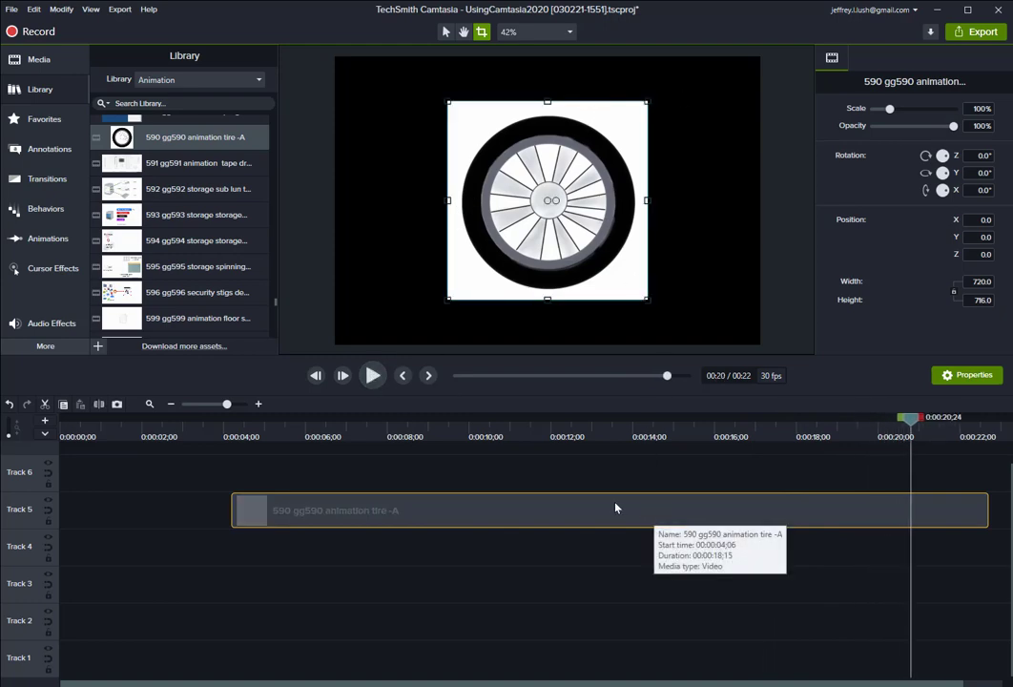
Set the project canvas color to #FFFFFF in Project Settings.
{"action": "left_click", "coordinate": [379, 160]}
{"action": "right_click", "coordinate": [382, 160]}
{"action": "left_click", "coordinate": [425, 248]}
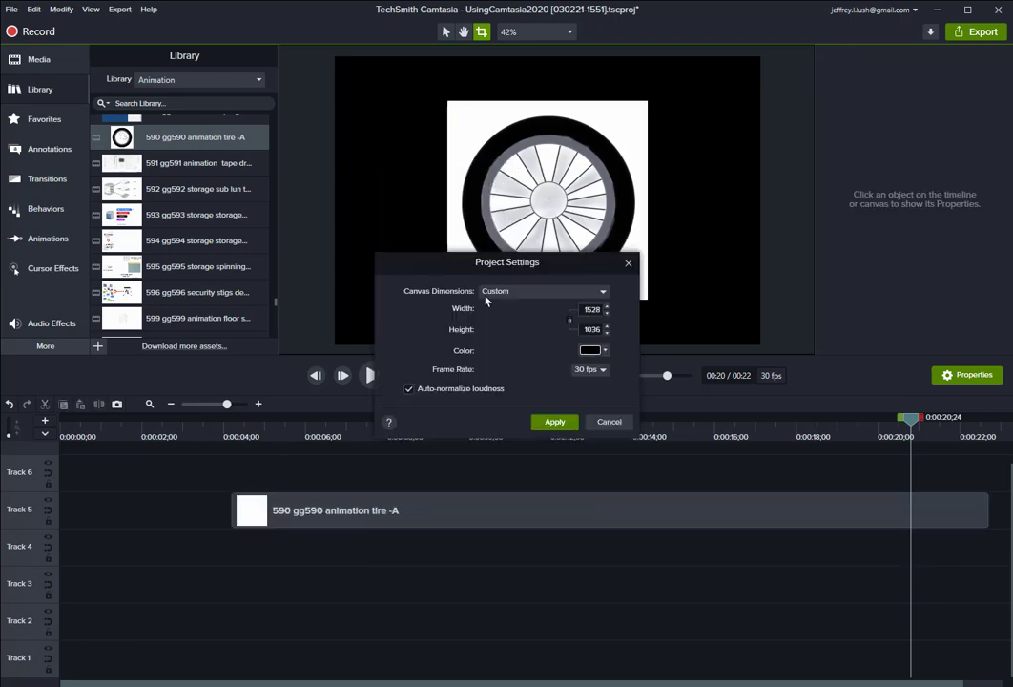
{"action": "left_click", "coordinate": [586, 351]}
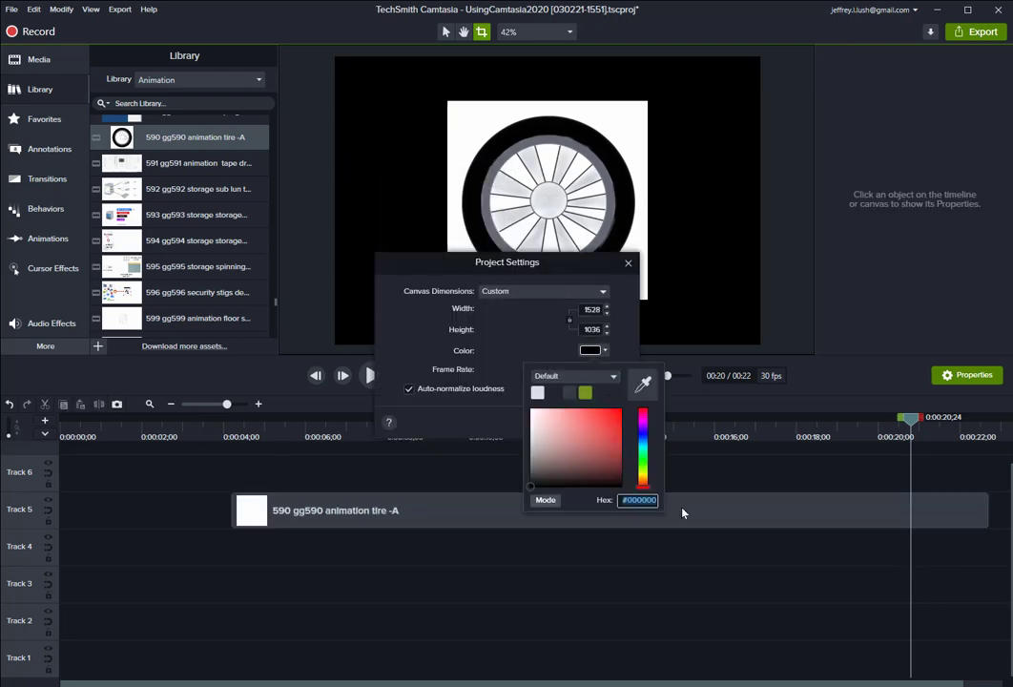
{"action": "type", "text": "#"}
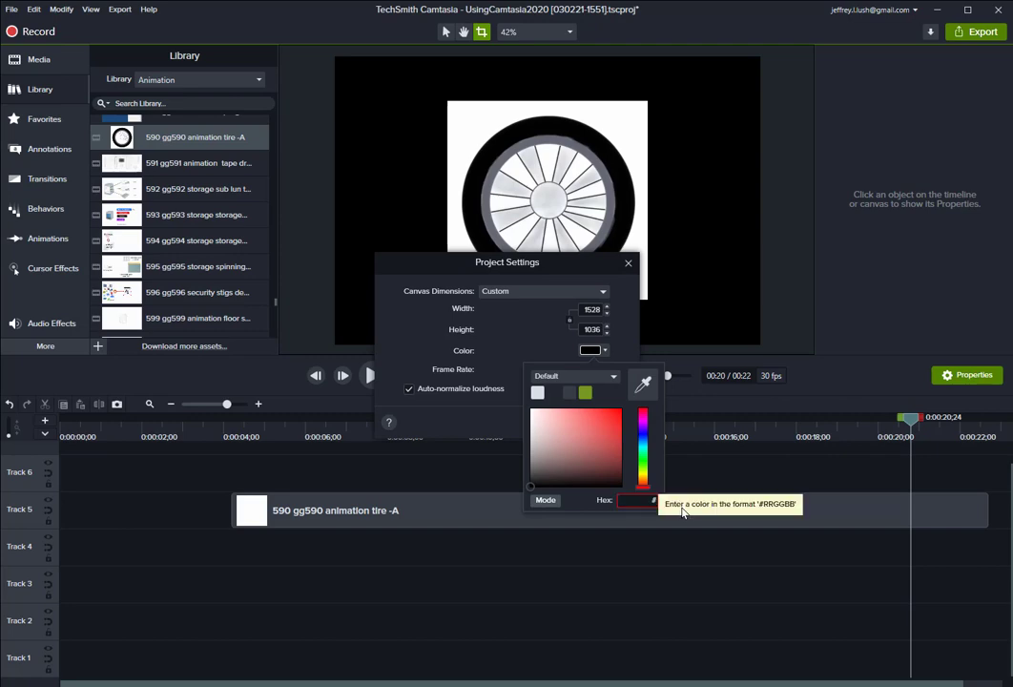
{"action": "type", "text": "FFFFFF"}
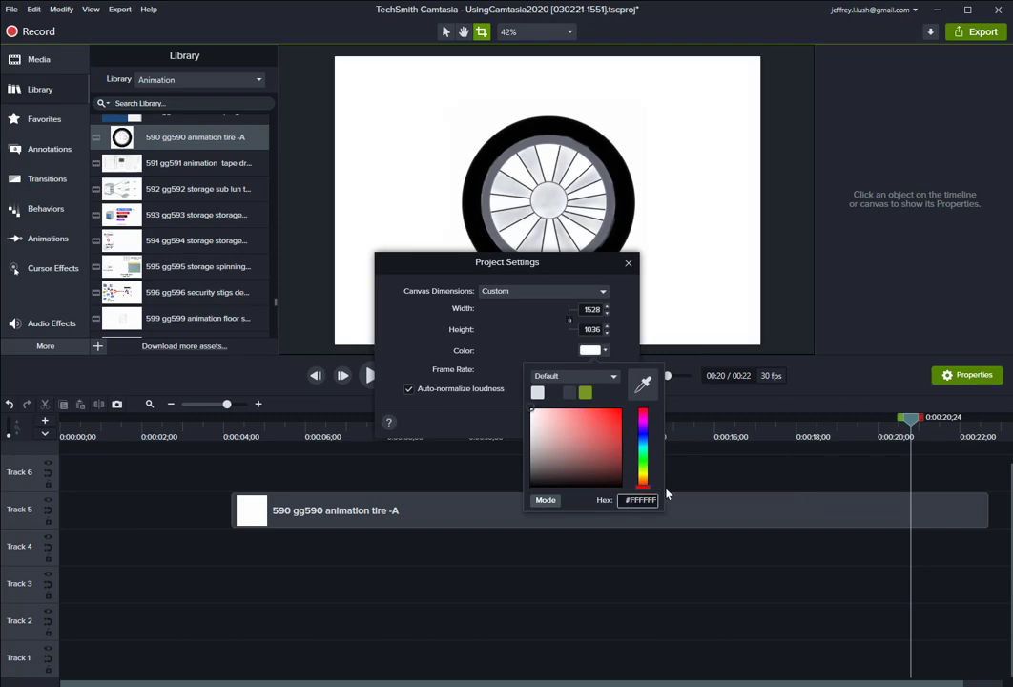
{"action": "left_click", "coordinate": [484, 417]}
{"action": "left_click", "coordinate": [562, 424]}
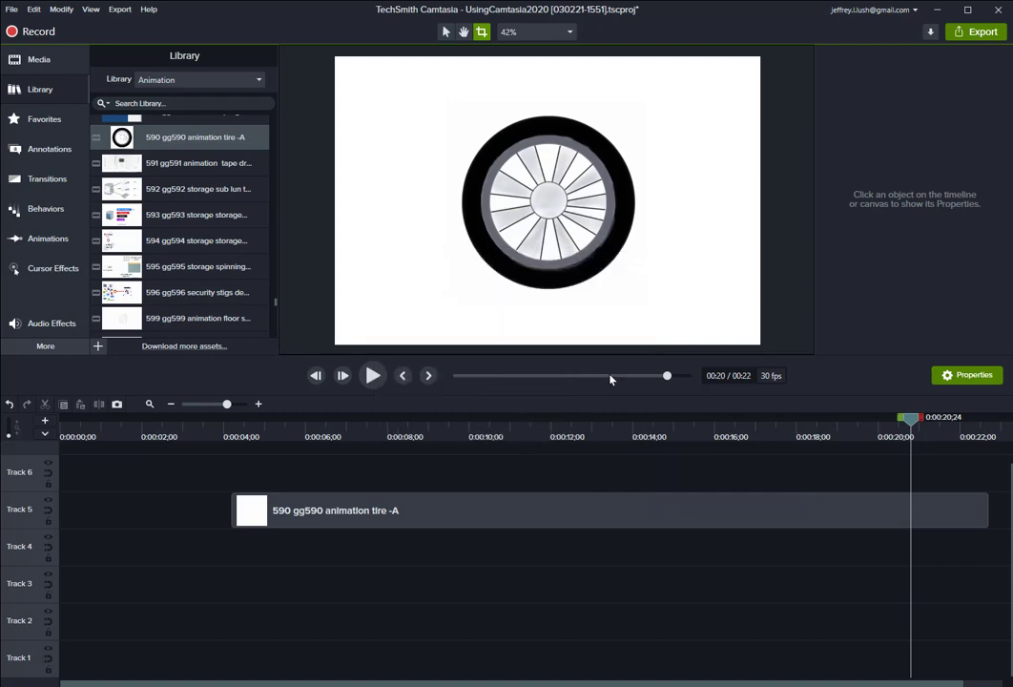
Scale the tire to about 52% and move it to the top centre of the canvas.
{"action": "left_click_drag", "start_coordinate": [576, 211], "coordinate": [526, 202]}
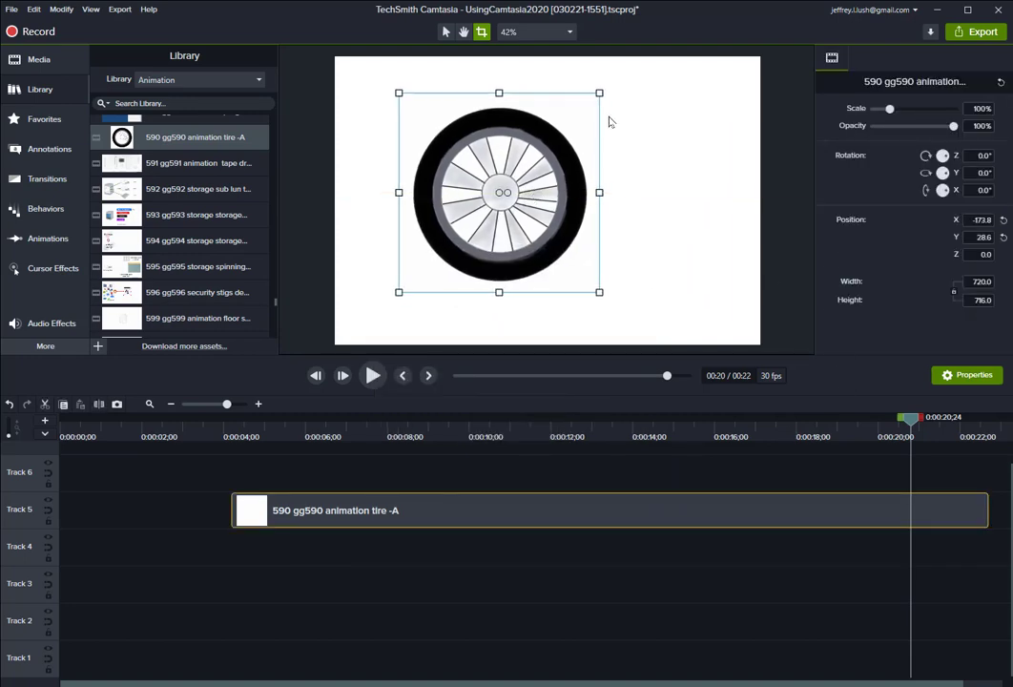
{"action": "left_click", "coordinate": [445, 33]}
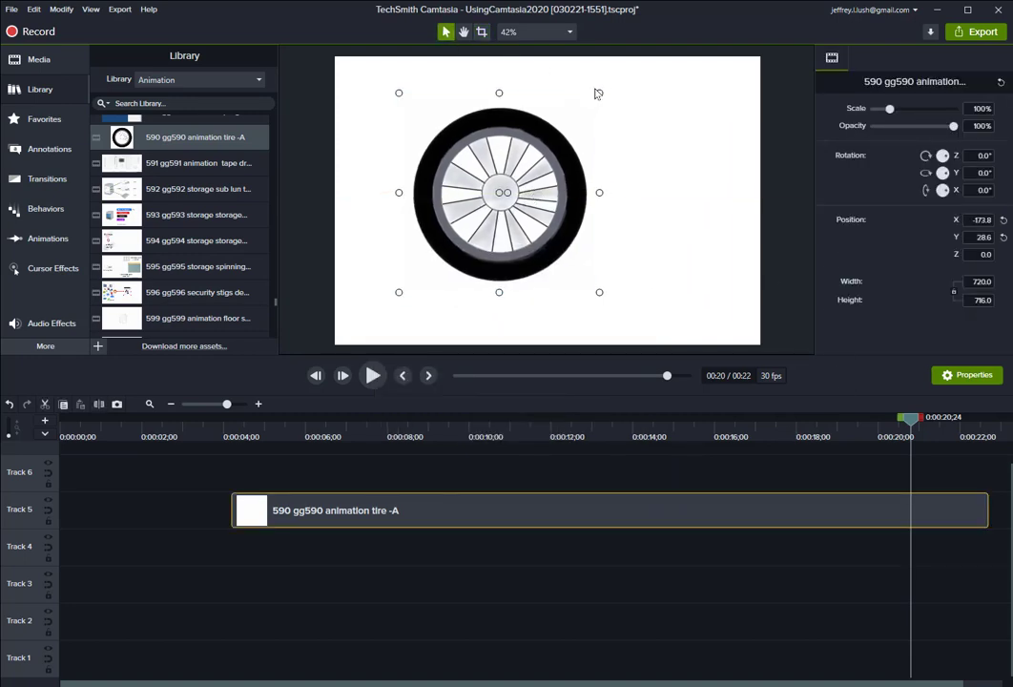
{"action": "left_click_drag", "start_coordinate": [597, 94], "coordinate": [472, 205]}
{"action": "left_click_drag", "start_coordinate": [443, 260], "coordinate": [549, 178]}
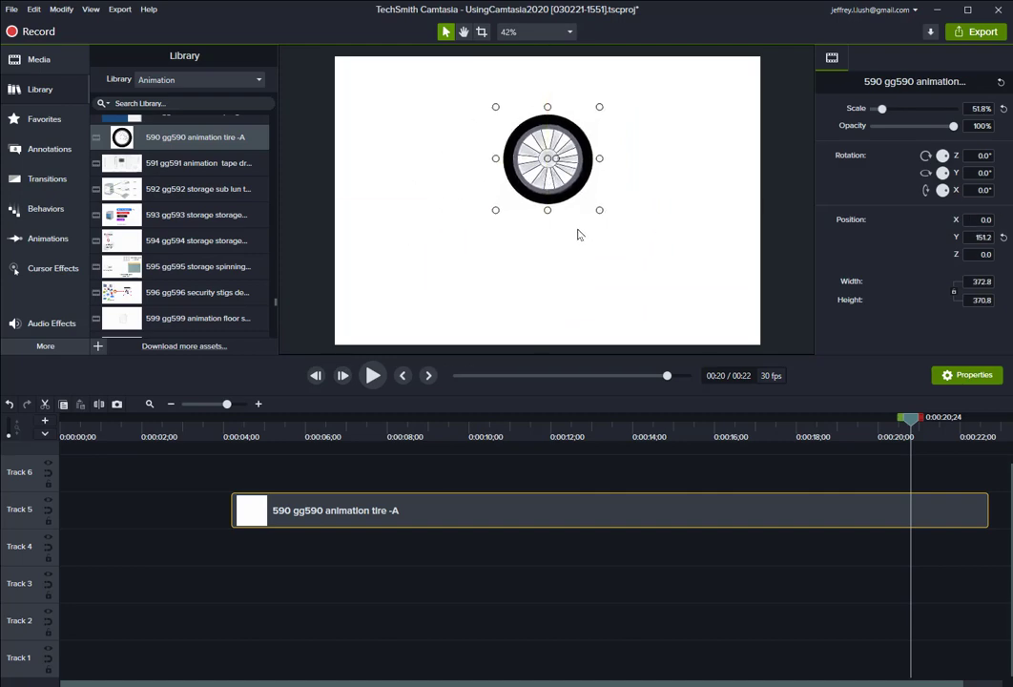
{"action": "left_click", "coordinate": [439, 204]}
Add a basic text callout to the canvas below the tire.
{"action": "left_click", "coordinate": [38, 59]}
{"action": "left_click", "coordinate": [49, 151]}
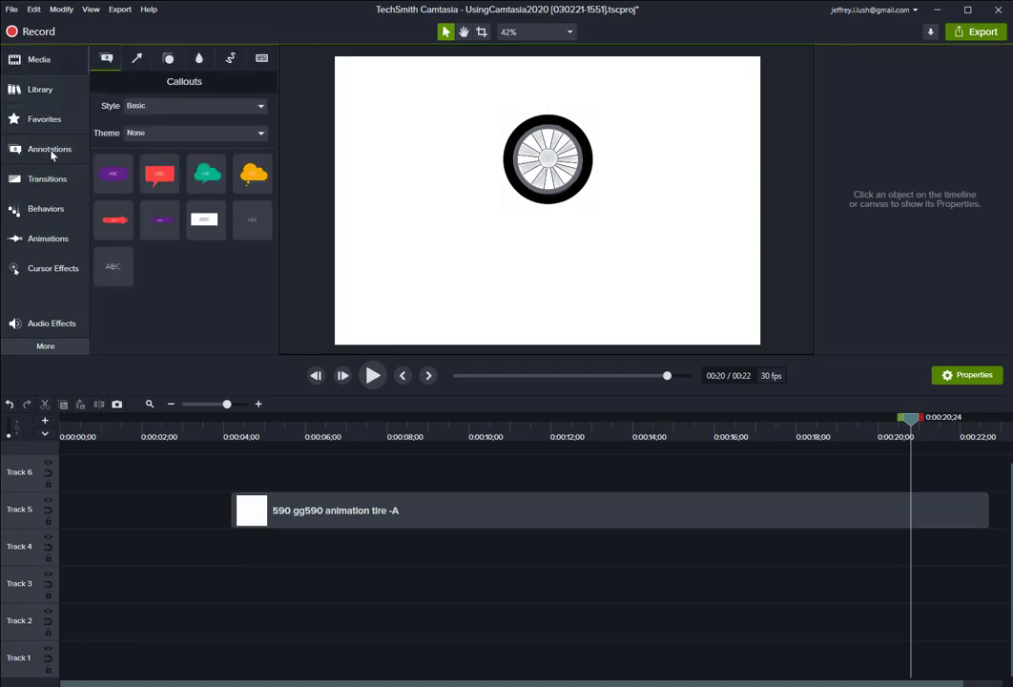
{"action": "left_click_drag", "start_coordinate": [113, 267], "coordinate": [532, 265]}
Set the callout's font color to black and center it beneath the tire.
{"action": "left_click", "coordinate": [978, 150]}
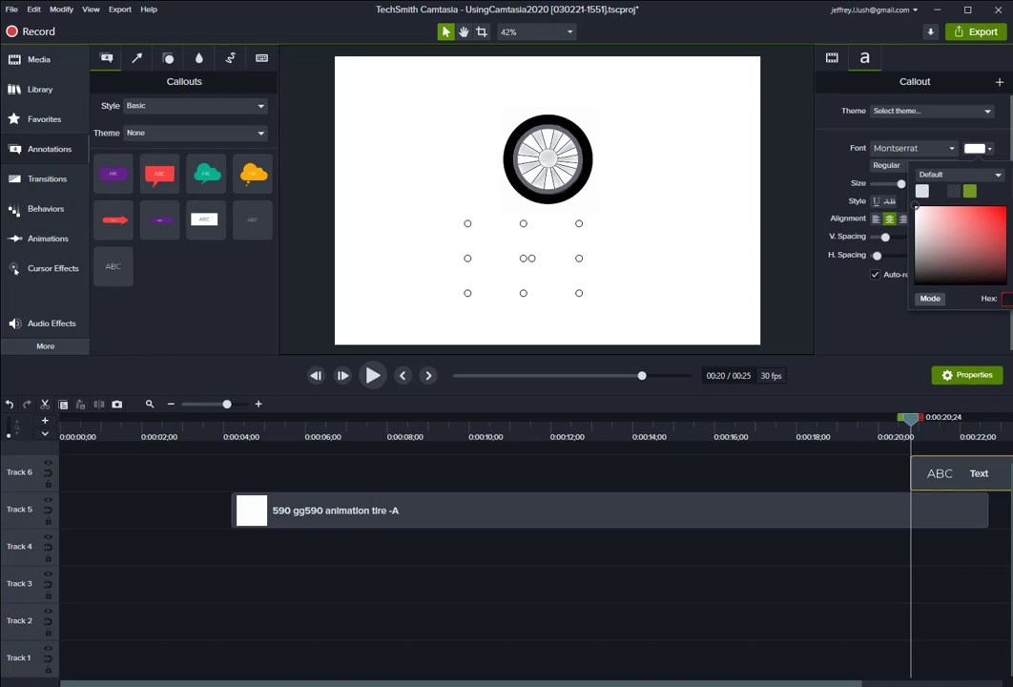
{"action": "key", "text": "Return"}
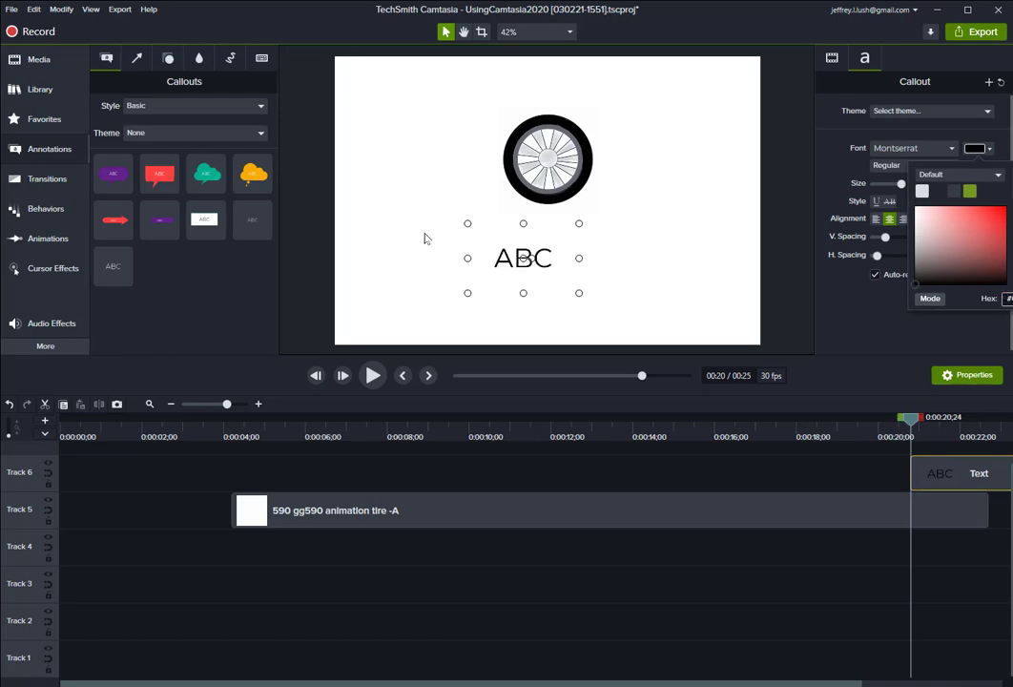
{"action": "left_click_drag", "start_coordinate": [508, 264], "coordinate": [533, 251]}
{"action": "left_click", "coordinate": [730, 252]}
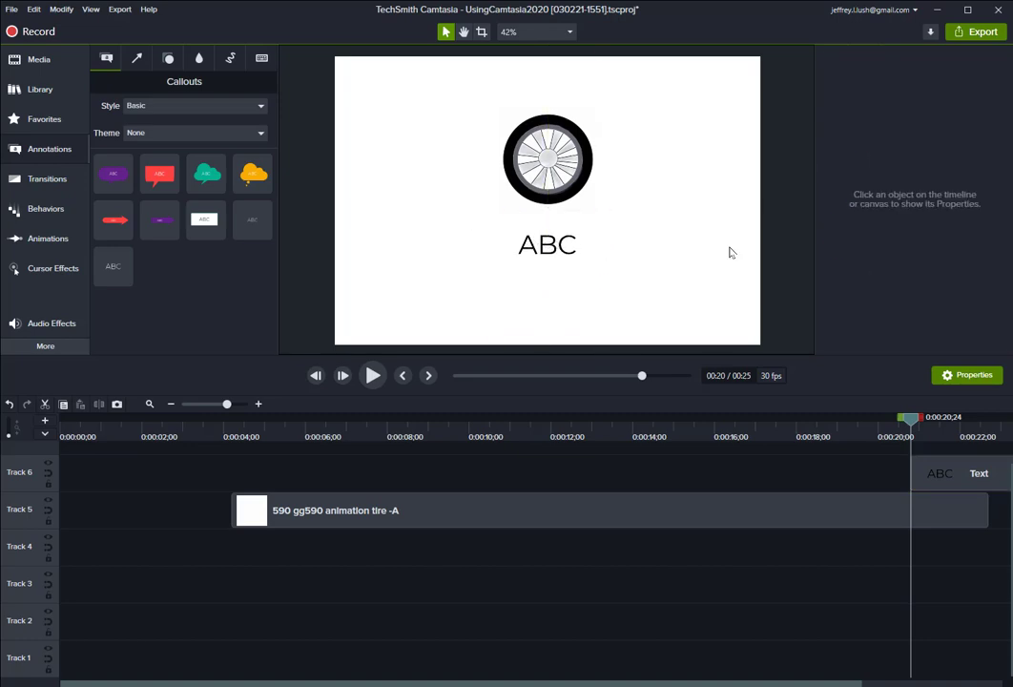
Select the tire and the text callout together and group them.
{"action": "left_click_drag", "start_coordinate": [416, 85], "coordinate": [675, 310]}
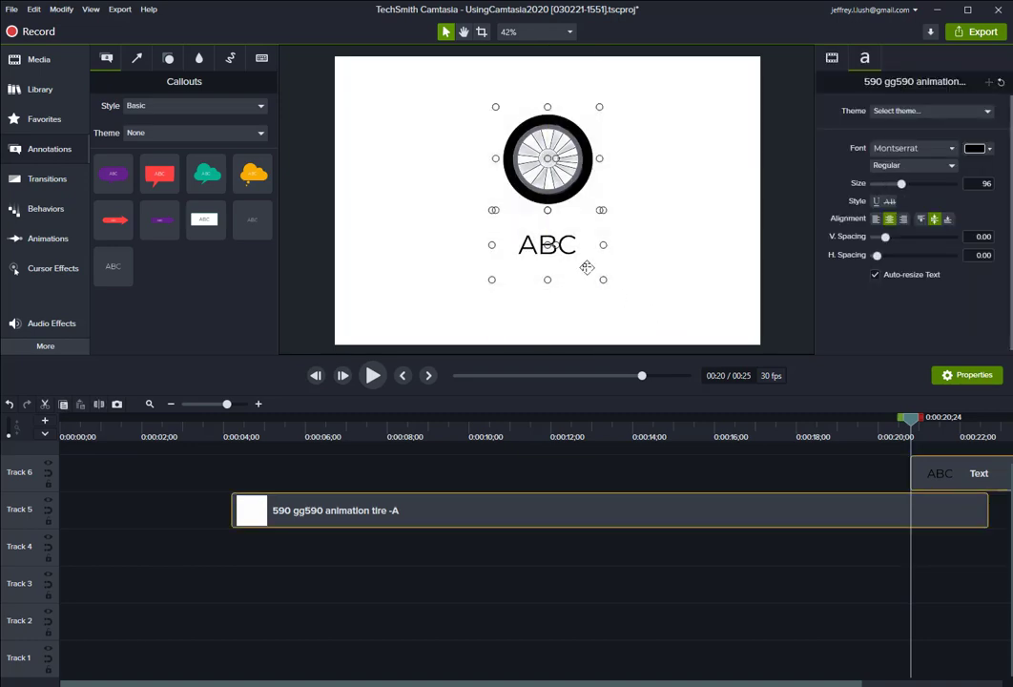
{"action": "left_click_drag", "start_coordinate": [603, 281], "coordinate": [631, 279]}
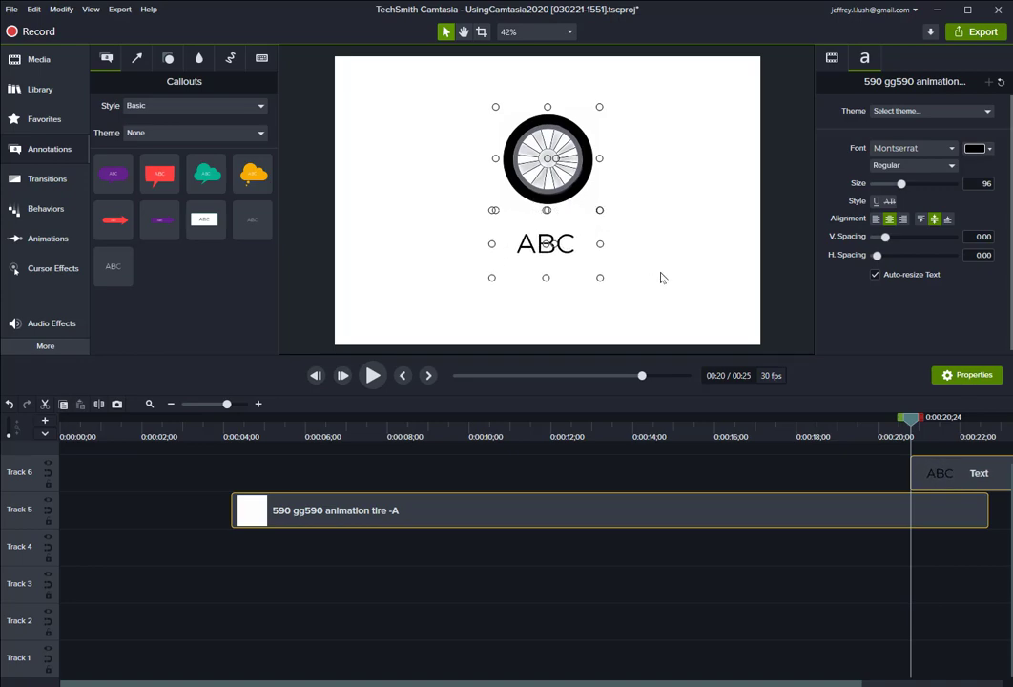
{"action": "key", "text": "ctrl+g"}
Scale the group to about 134% and move it left of the canvas centre.
{"action": "left_click_drag", "start_coordinate": [602, 285], "coordinate": [638, 300]}
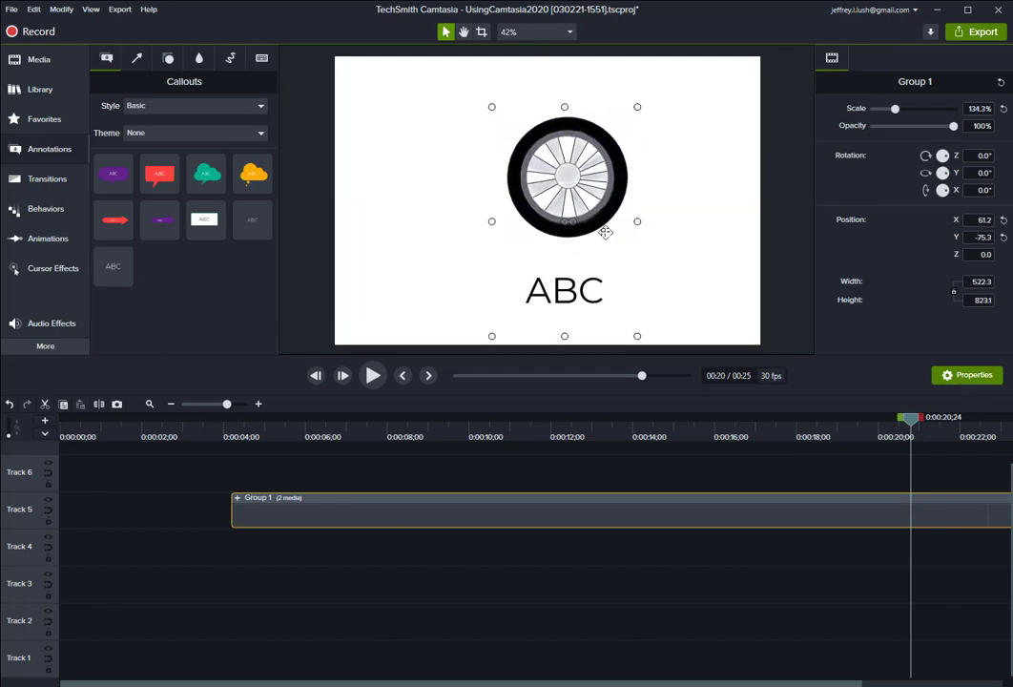
{"action": "left_click_drag", "start_coordinate": [604, 232], "coordinate": [564, 211]}
{"action": "left_click", "coordinate": [647, 226]}
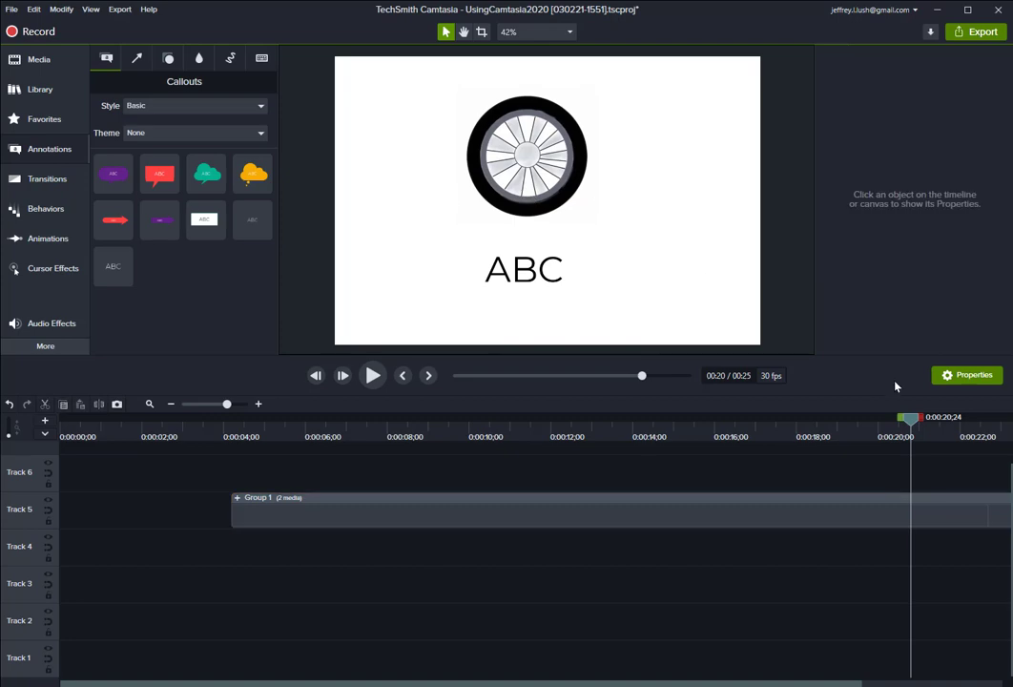
Move the tire-and-text group earlier on the timeline so it starts at about 1 second.
{"action": "left_click", "coordinate": [739, 507]}
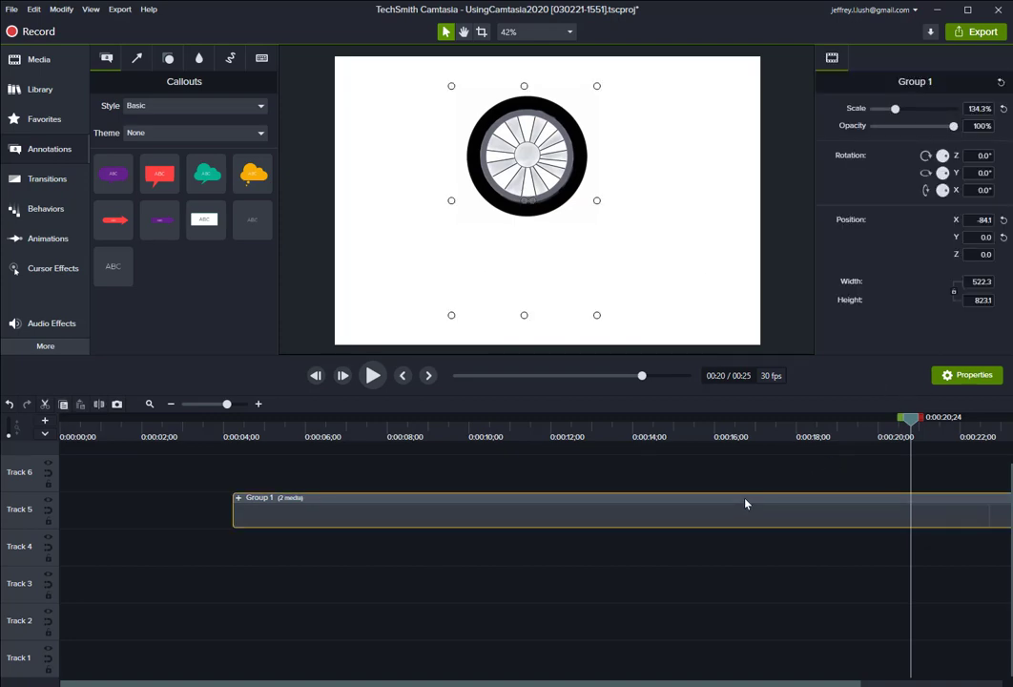
{"action": "right_click", "coordinate": [746, 504]}
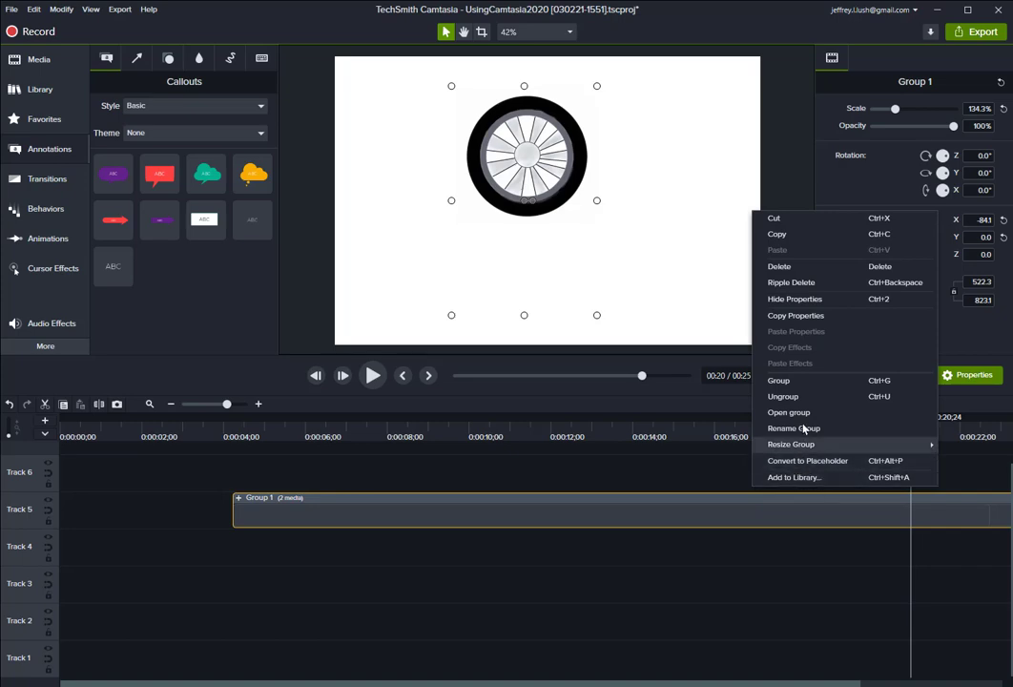
{"action": "left_click", "coordinate": [771, 572]}
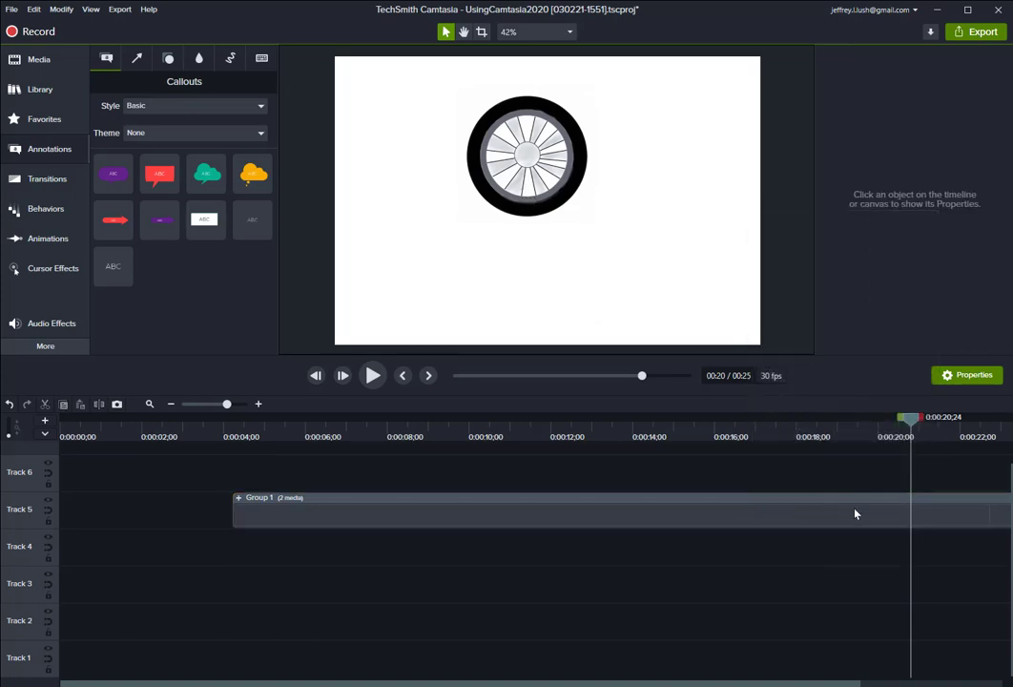
{"action": "left_click_drag", "start_coordinate": [855, 514], "coordinate": [738, 511]}
{"action": "right_click", "coordinate": [737, 512]}
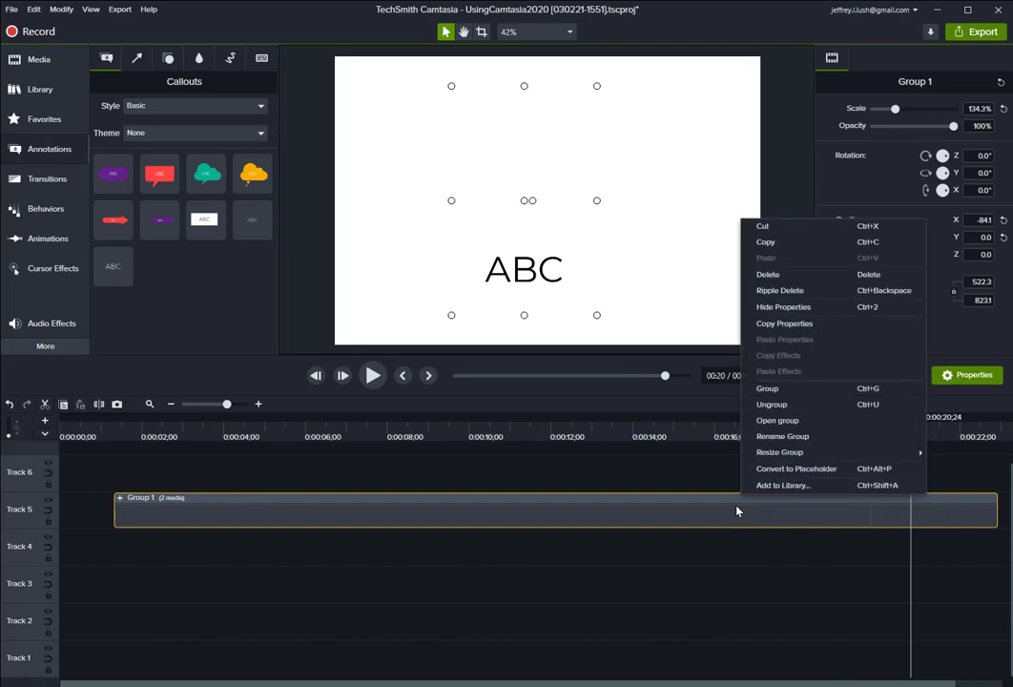
{"action": "left_click", "coordinate": [723, 586]}
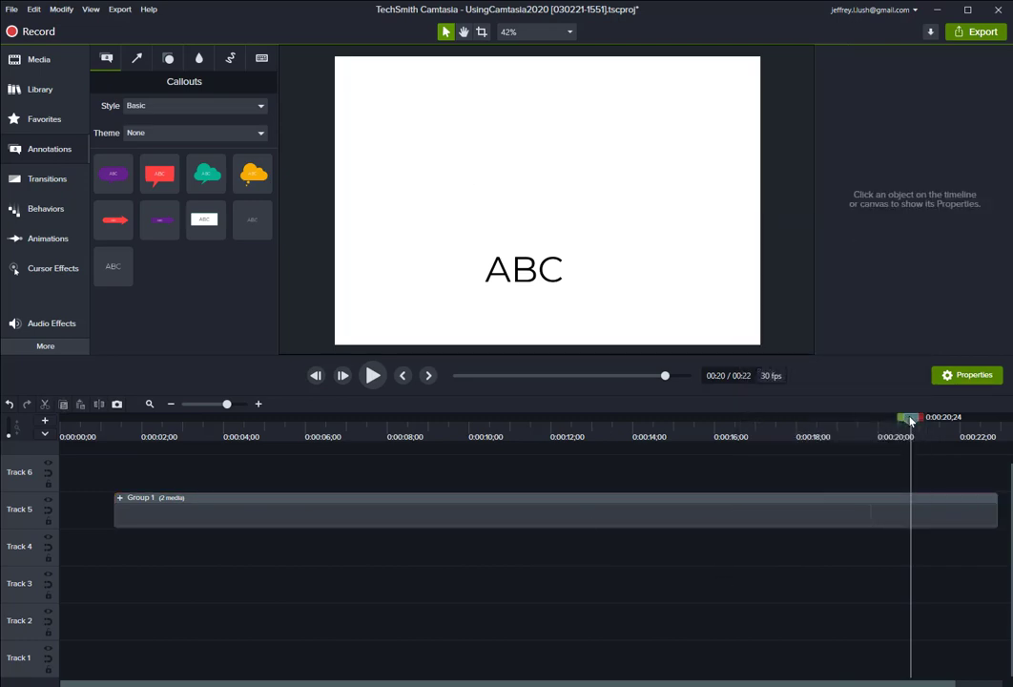
Try a Fade transition at the start of the group, preview it, and delete it.
{"action": "left_click_drag", "start_coordinate": [911, 421], "coordinate": [190, 449]}
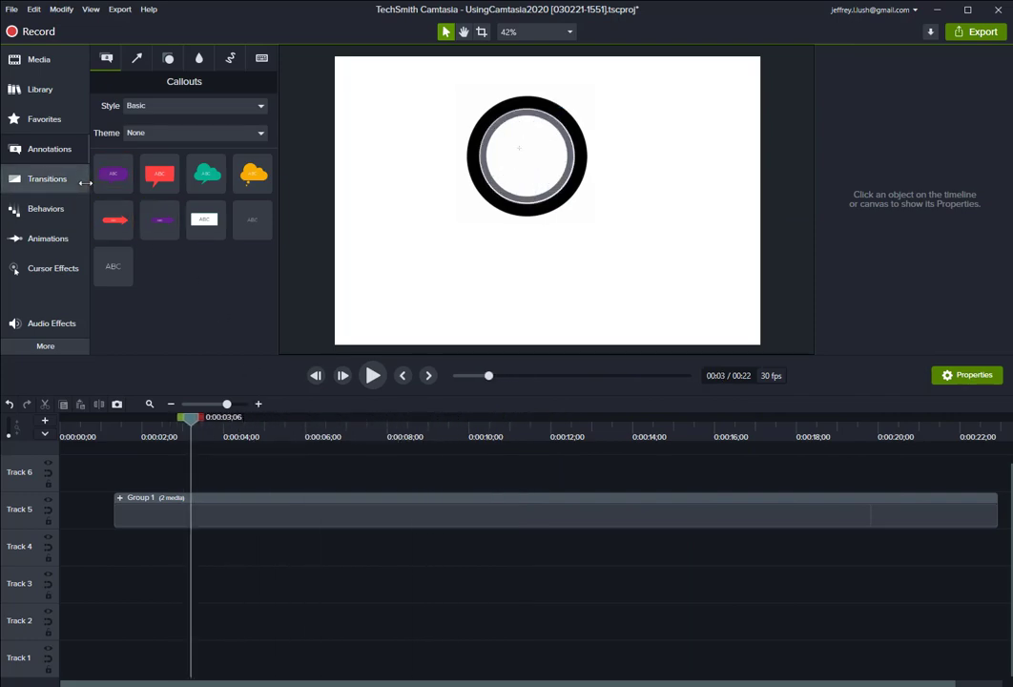
{"action": "left_click", "coordinate": [47, 179]}
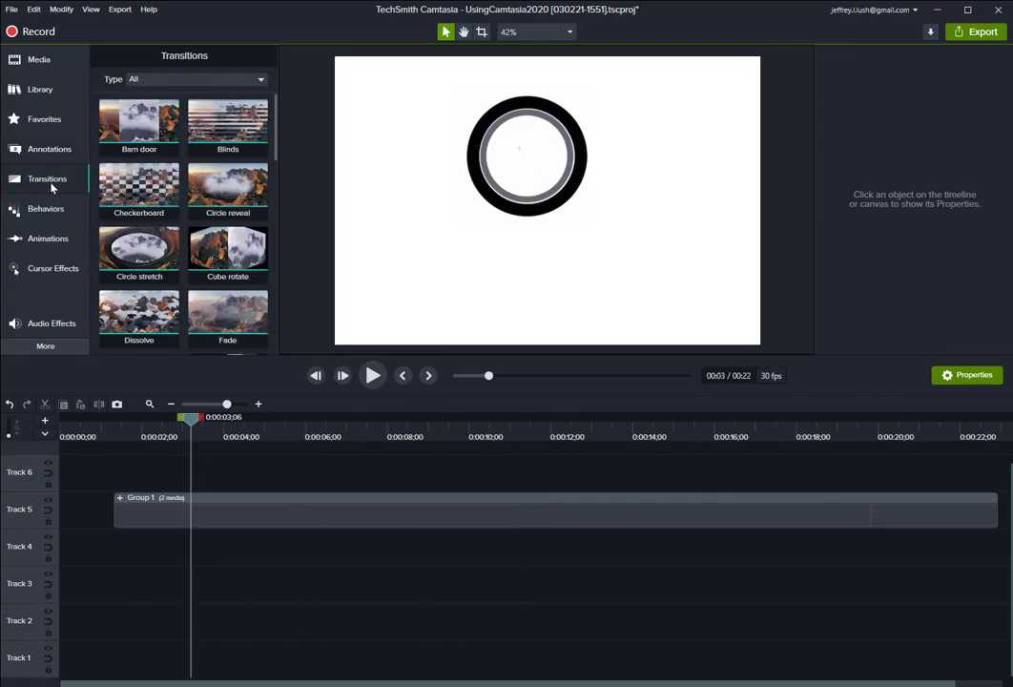
{"action": "left_click_drag", "start_coordinate": [227, 327], "coordinate": [179, 512]}
{"action": "left_click_drag", "start_coordinate": [189, 421], "coordinate": [108, 430]}
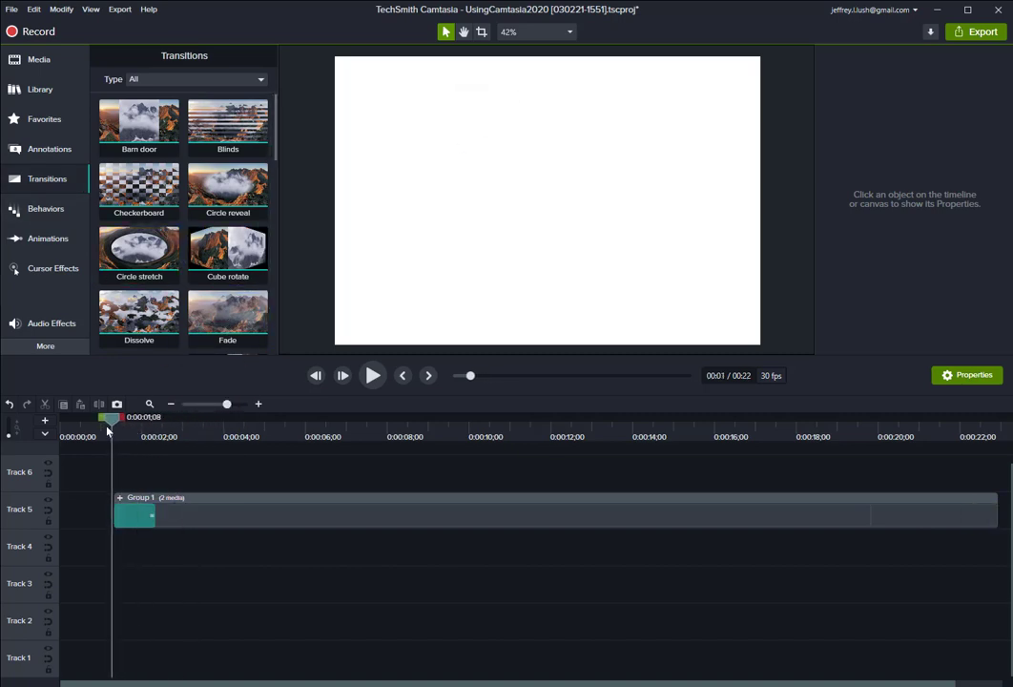
{"action": "left_click", "coordinate": [373, 375]}
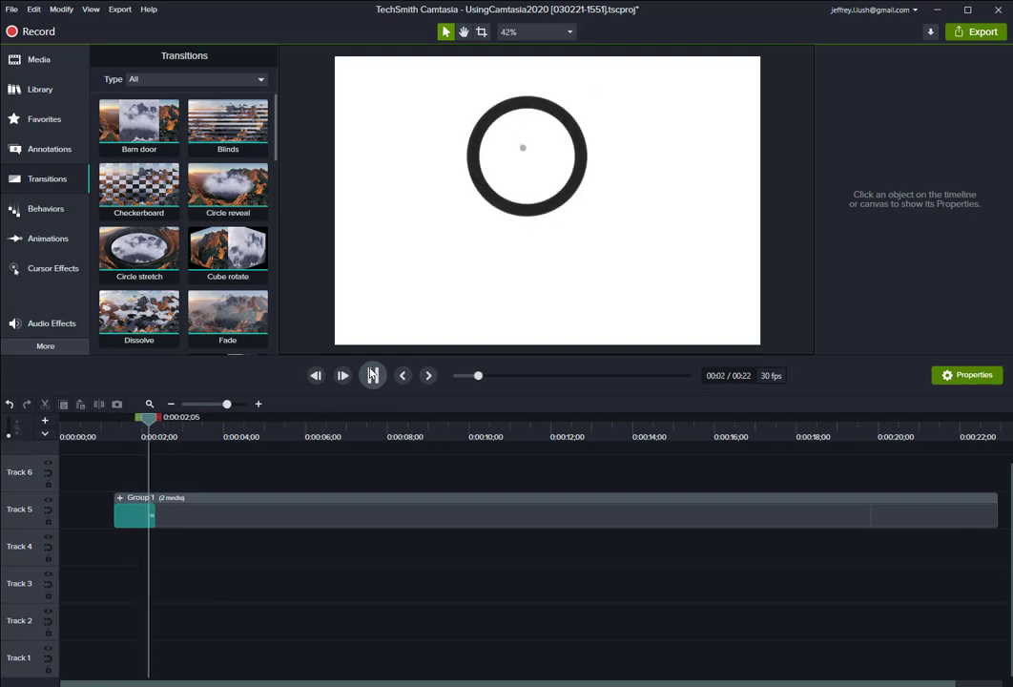
{"action": "left_click", "coordinate": [373, 375]}
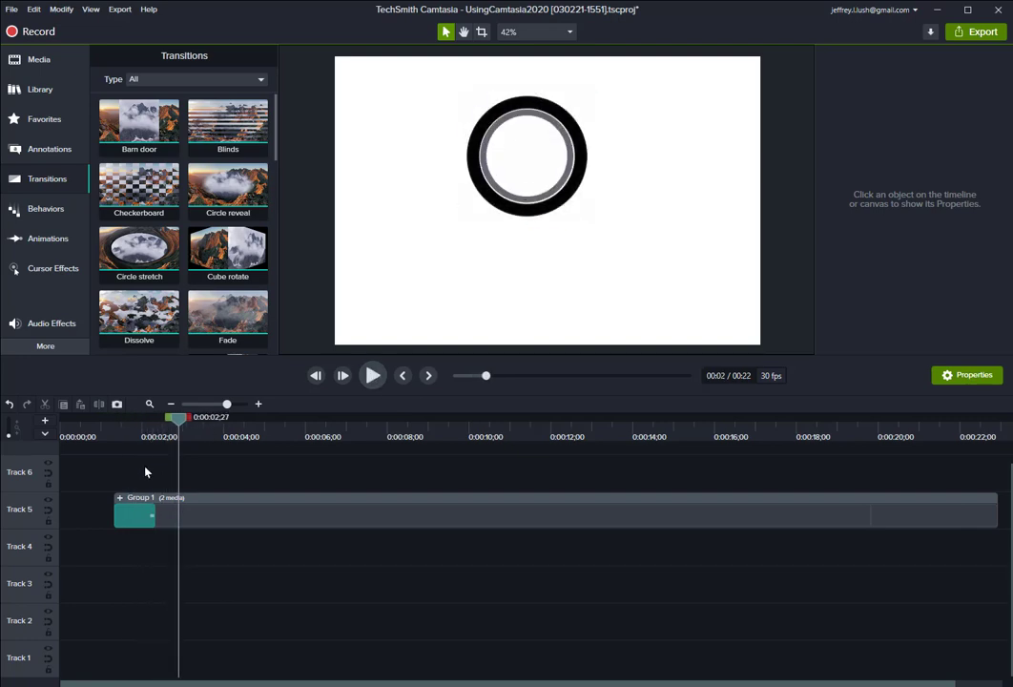
{"action": "left_click", "coordinate": [137, 518]}
{"action": "key", "text": "Delete"}
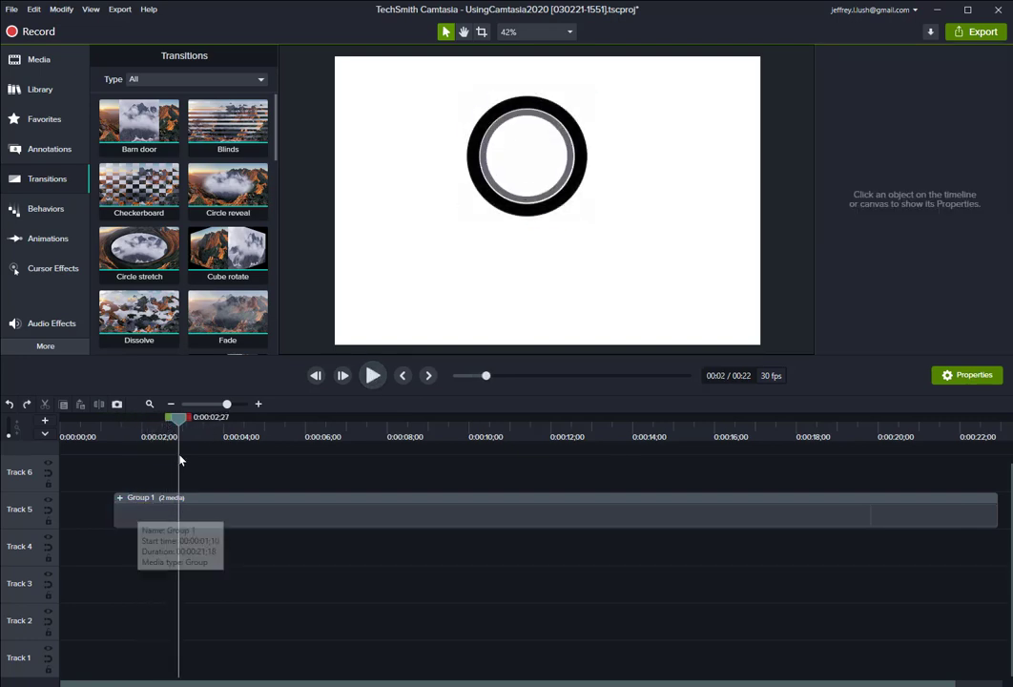
{"action": "left_click_drag", "start_coordinate": [235, 317], "coordinate": [137, 527]}
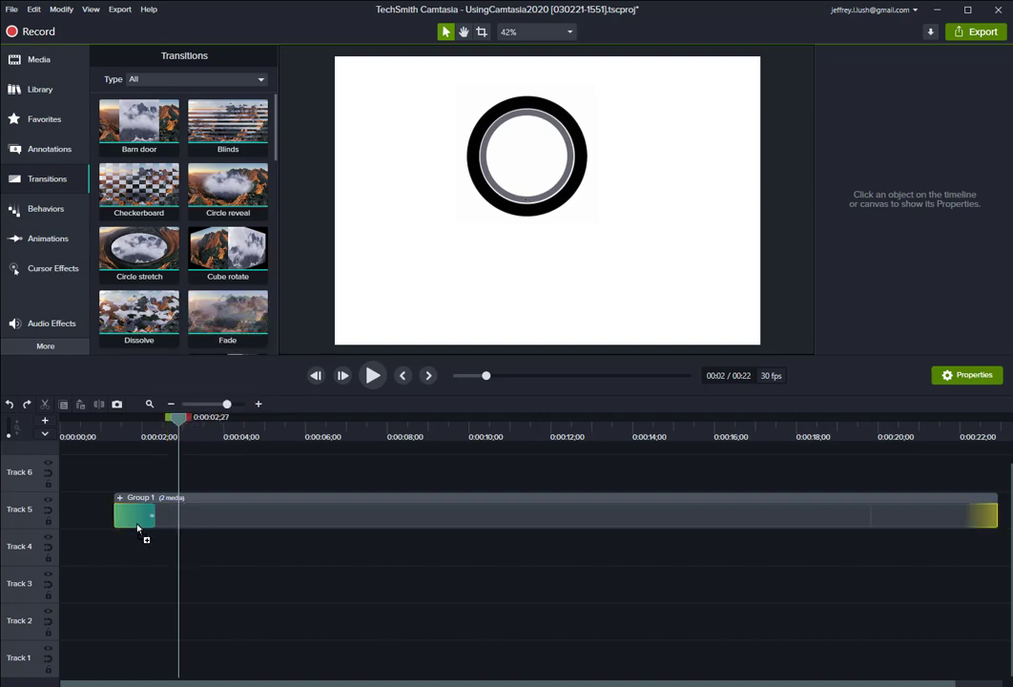
{"action": "left_click_drag", "start_coordinate": [371, 527], "coordinate": [905, 514]}
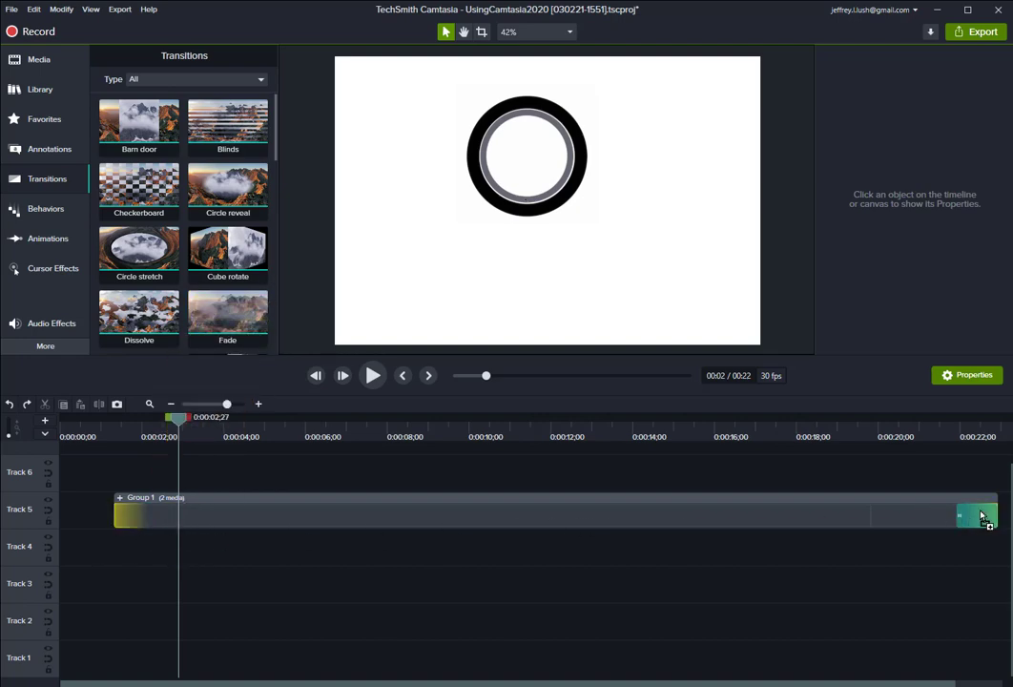
{"action": "left_click_drag", "start_coordinate": [983, 516], "coordinate": [150, 173]}
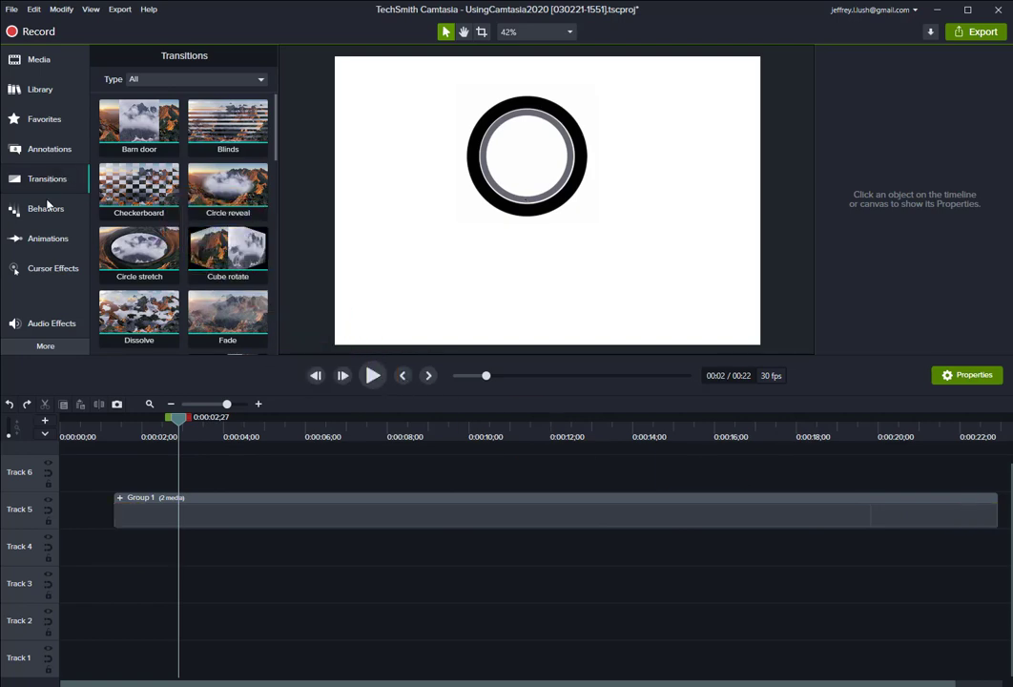
{"action": "left_click", "coordinate": [46, 210]}
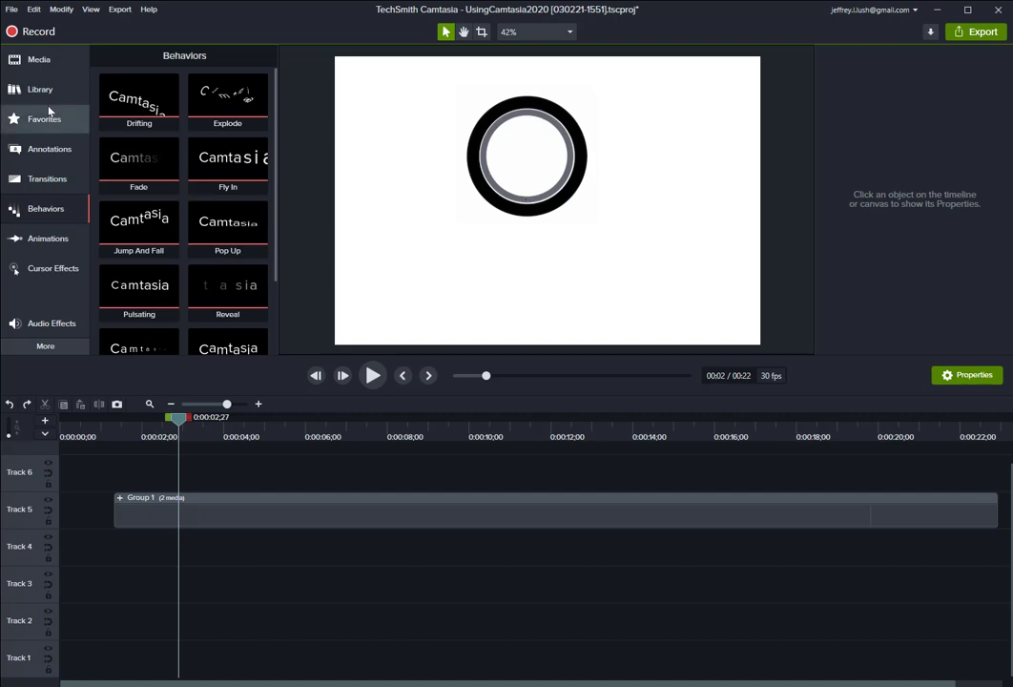
{"action": "left_click", "coordinate": [38, 60]}
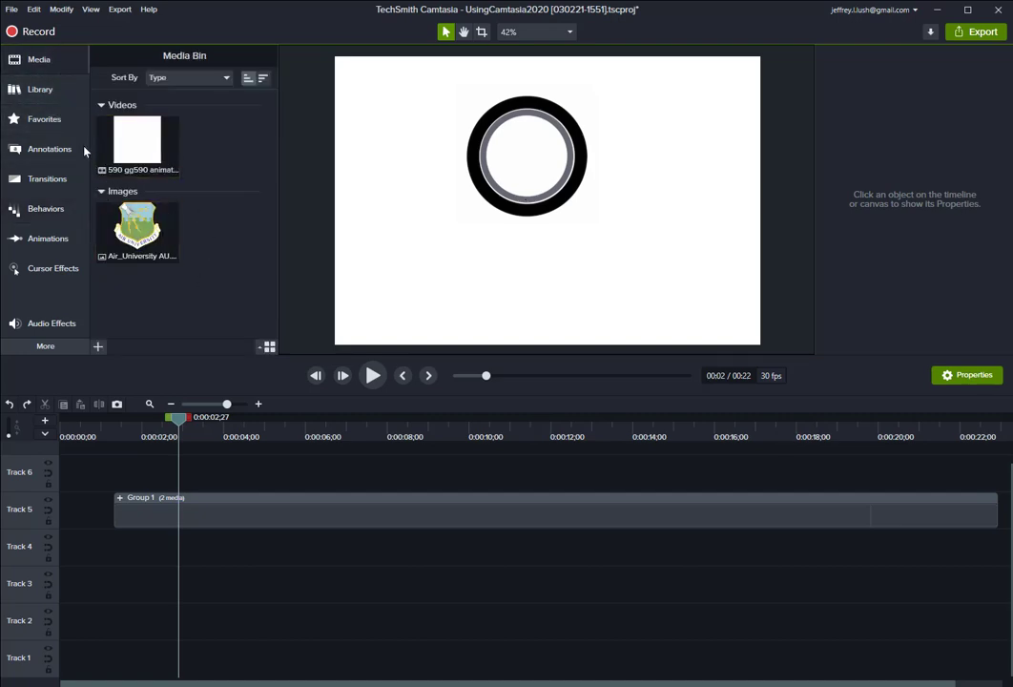
{"action": "left_click", "coordinate": [55, 181]}
{"action": "left_click", "coordinate": [44, 208]}
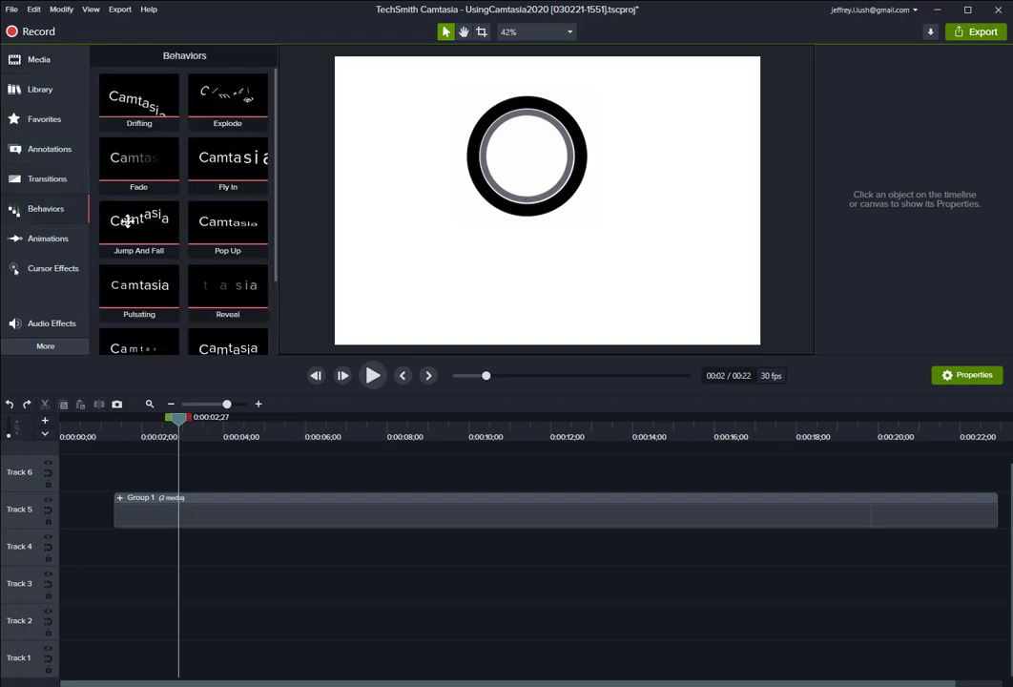
Add a Zoom-n-Pan animation at about 2.9 seconds zooming in to 158% on the tire.
{"action": "left_click", "coordinate": [47, 244]}
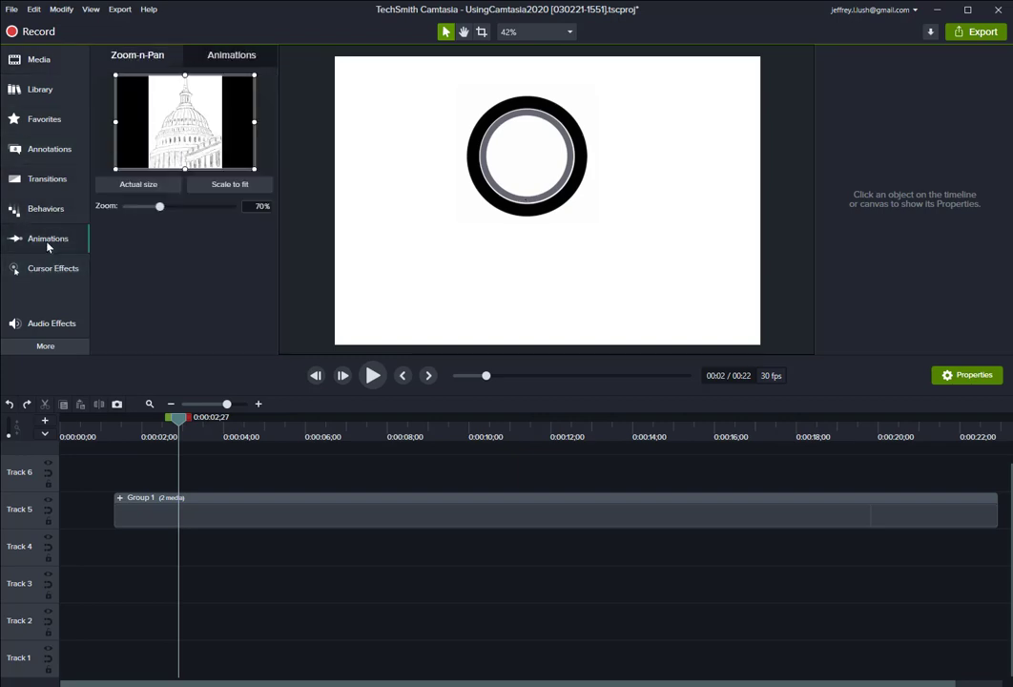
{"action": "left_click", "coordinate": [219, 504]}
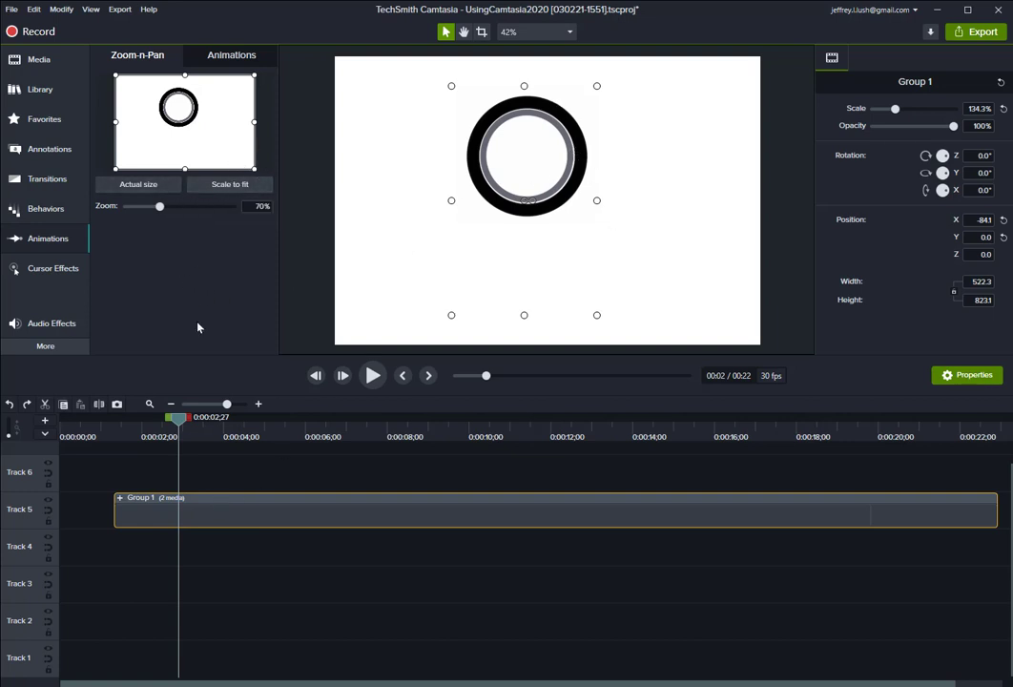
{"action": "left_click_drag", "start_coordinate": [253, 167], "coordinate": [210, 140]}
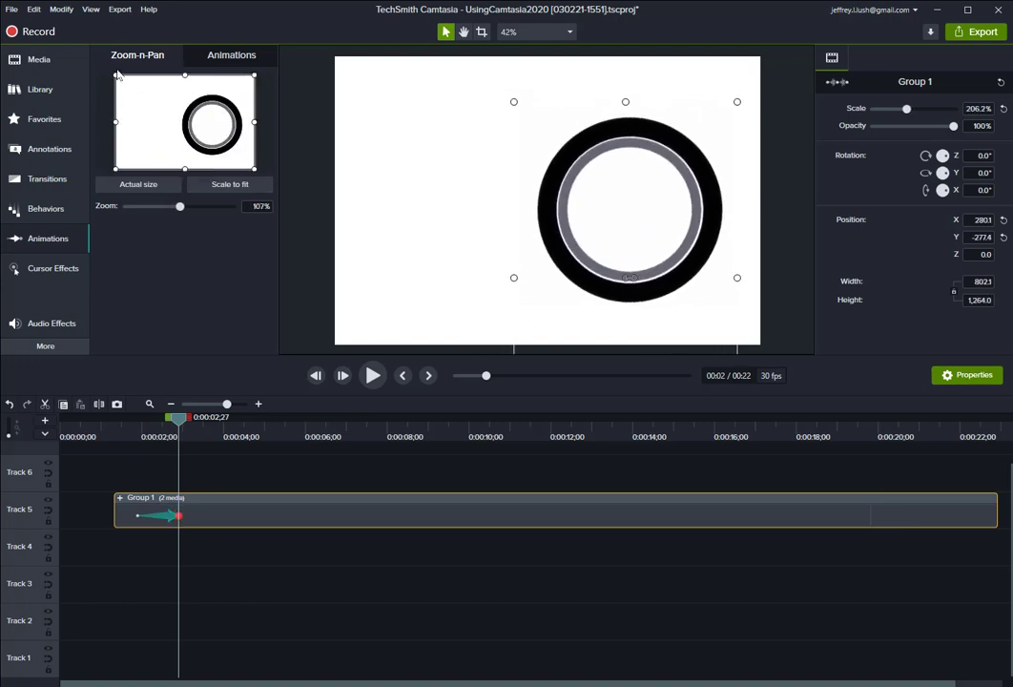
{"action": "left_click_drag", "start_coordinate": [116, 75], "coordinate": [160, 106]}
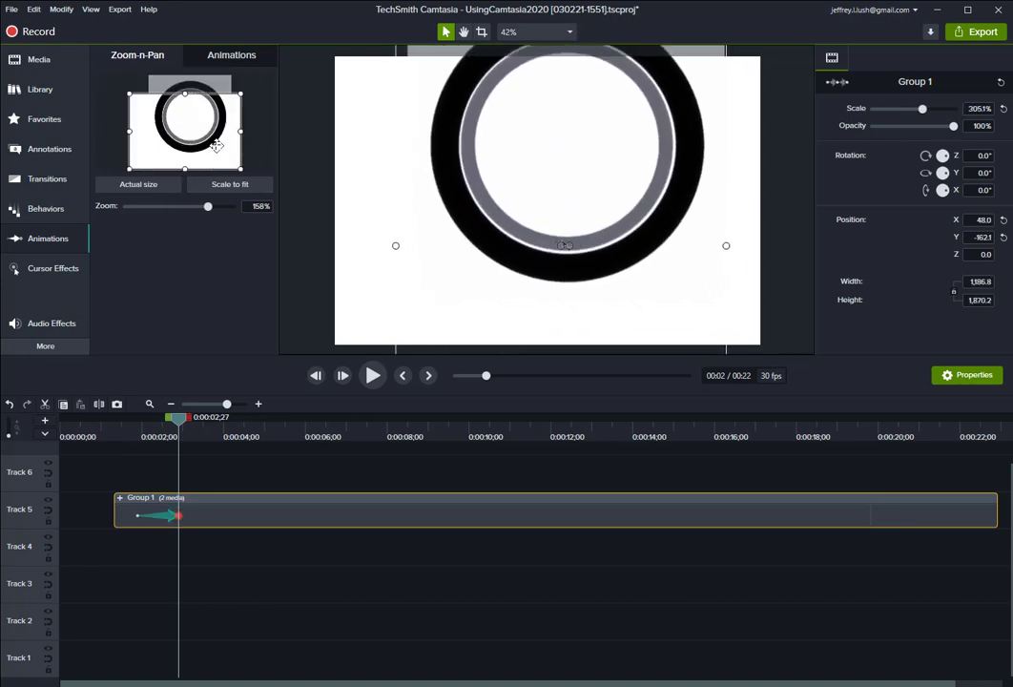
{"action": "left_click_drag", "start_coordinate": [218, 145], "coordinate": [224, 131]}
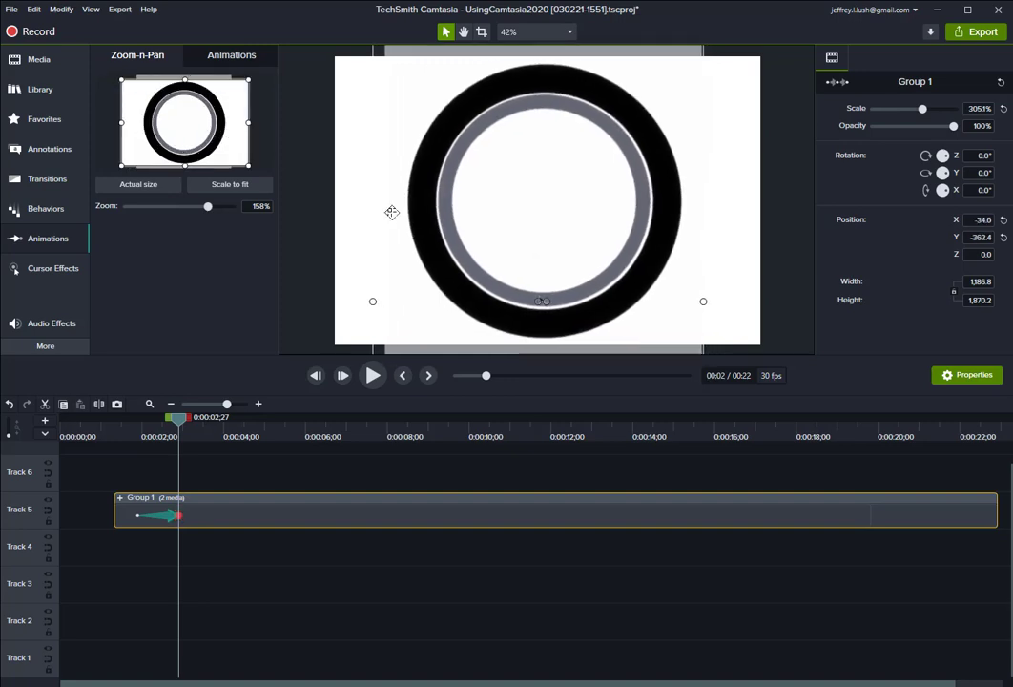
Add a Scale to fit zoom-out animation at about 5.5 seconds.
{"action": "left_click_drag", "start_coordinate": [179, 429], "coordinate": [287, 429]}
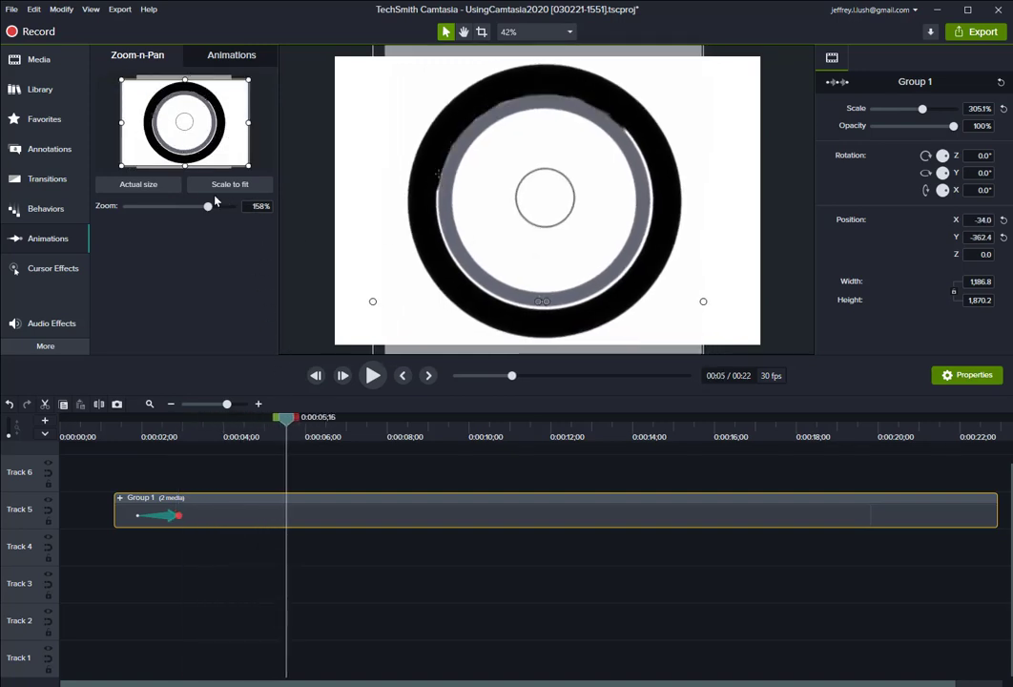
{"action": "left_click", "coordinate": [145, 185]}
Play back the group's zoom animations from the start.
{"action": "left_click", "coordinate": [115, 426]}
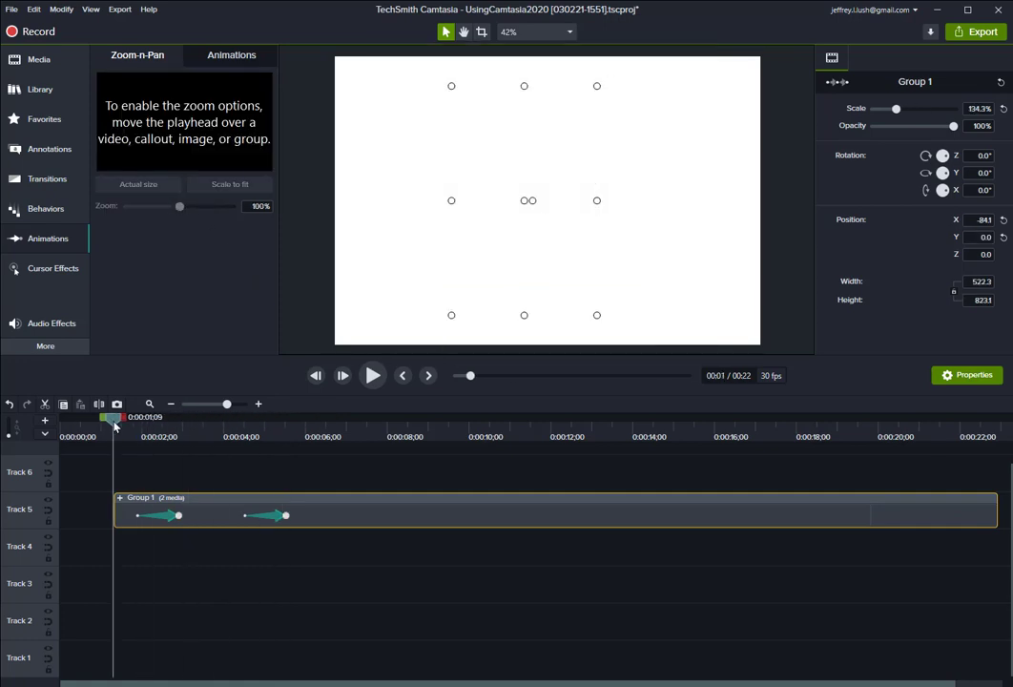
{"action": "left_click_drag", "start_coordinate": [114, 426], "coordinate": [116, 426]}
{"action": "left_click", "coordinate": [371, 377]}
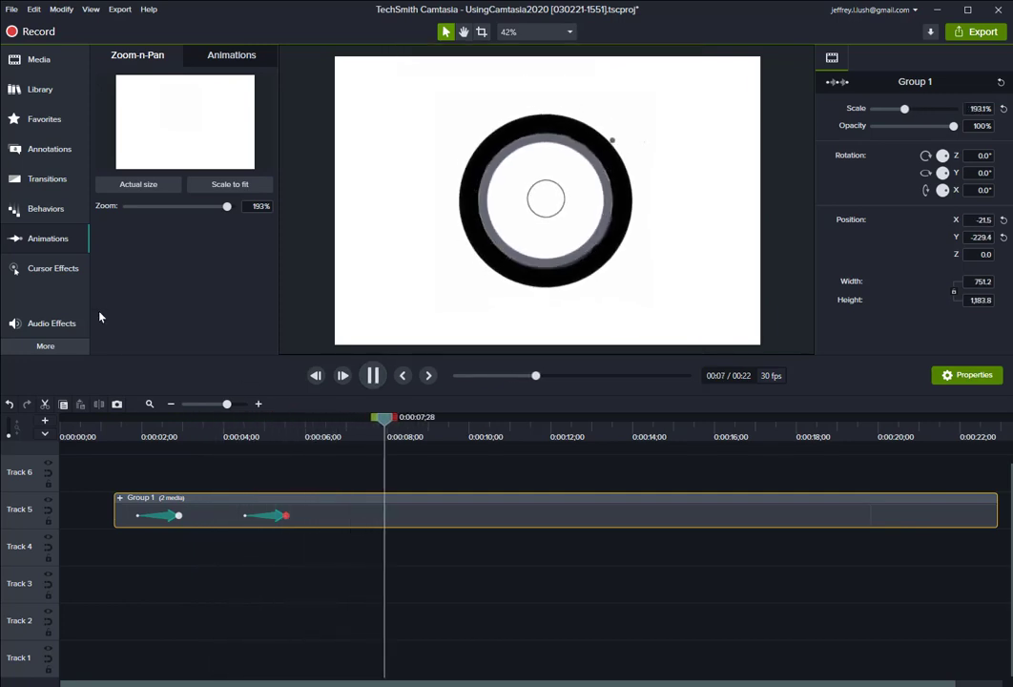
{"action": "left_click", "coordinate": [42, 350]}
{"action": "left_click", "coordinate": [45, 353]}
{"action": "left_click", "coordinate": [45, 352]}
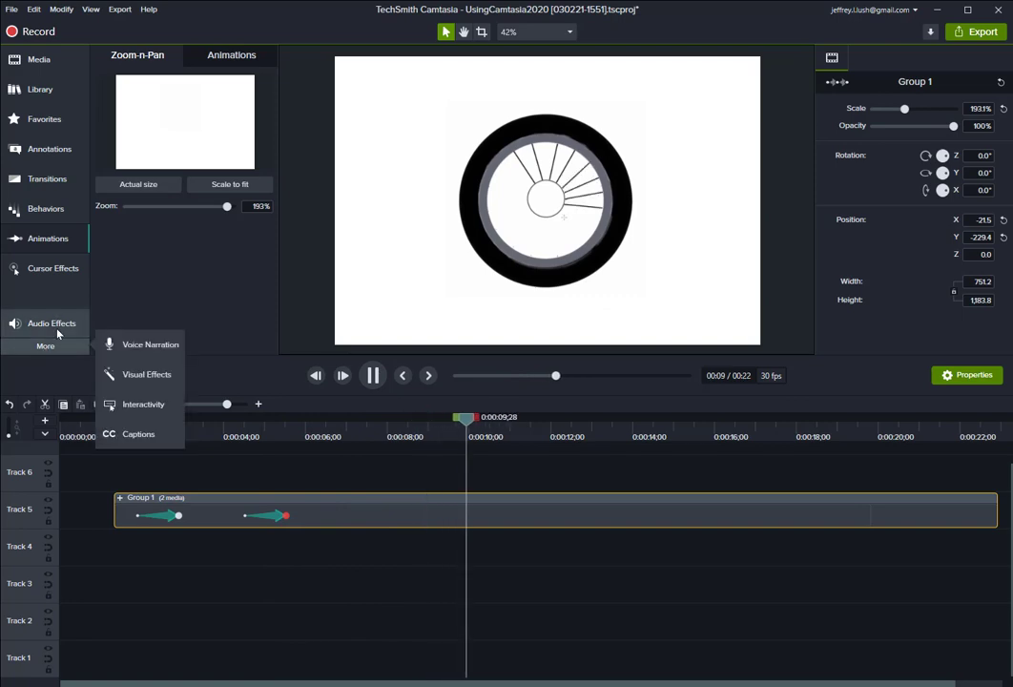
{"action": "left_click", "coordinate": [59, 327]}
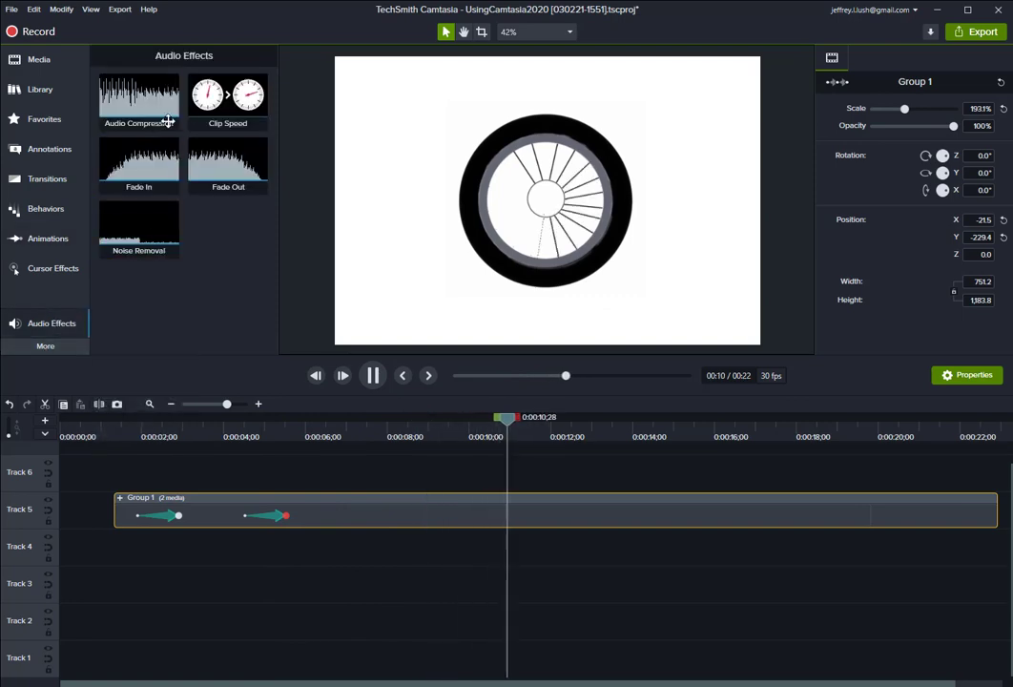
{"action": "left_click", "coordinate": [44, 347]}
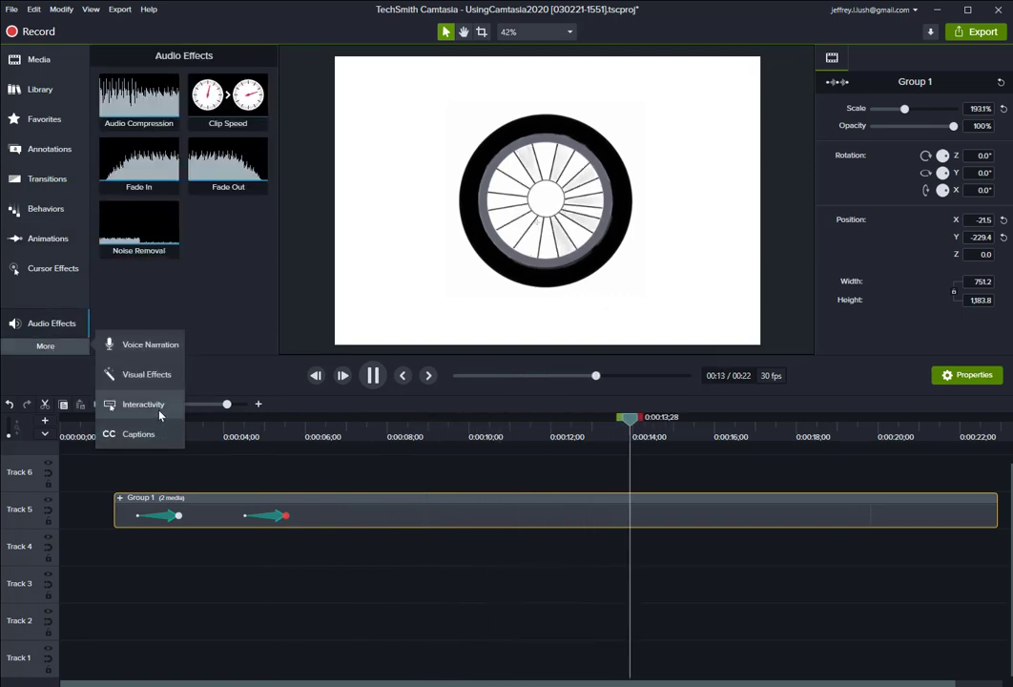
{"action": "left_click", "coordinate": [202, 296]}
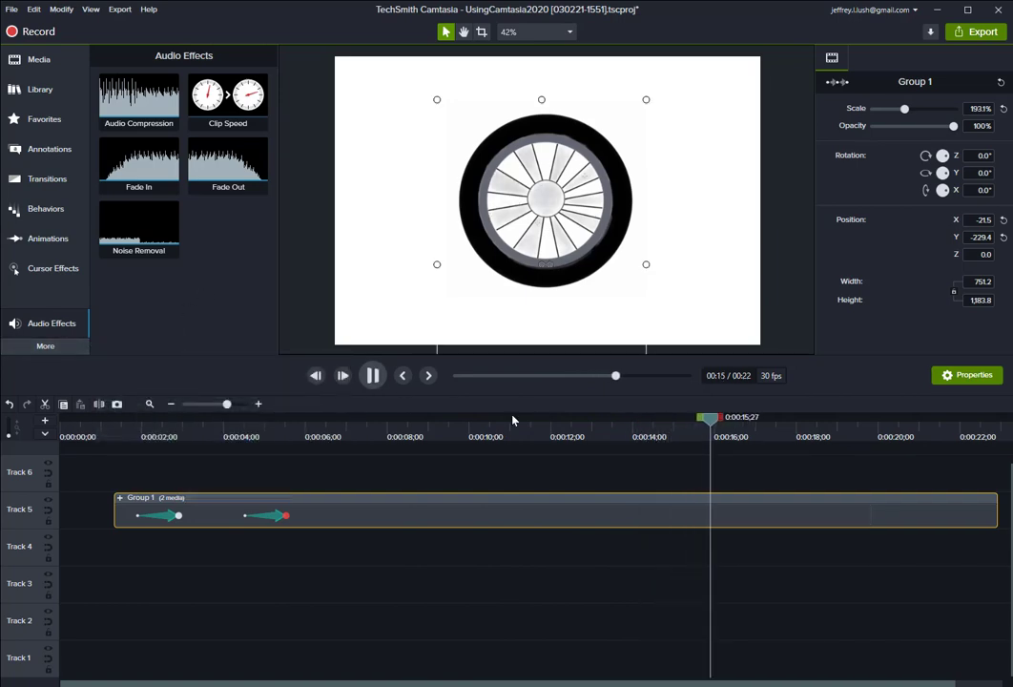
Add a timeline marker at about 7 seconds named Tire.
{"action": "left_click_drag", "start_coordinate": [712, 428], "coordinate": [350, 427]}
{"action": "left_click", "coordinate": [47, 435]}
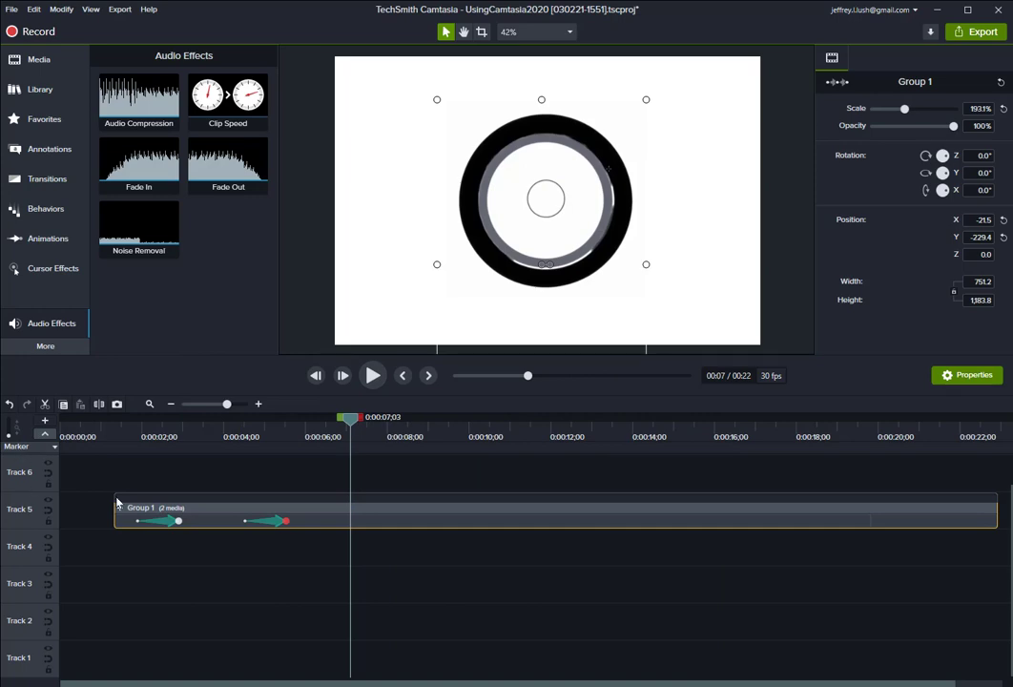
{"action": "left_click", "coordinate": [351, 445]}
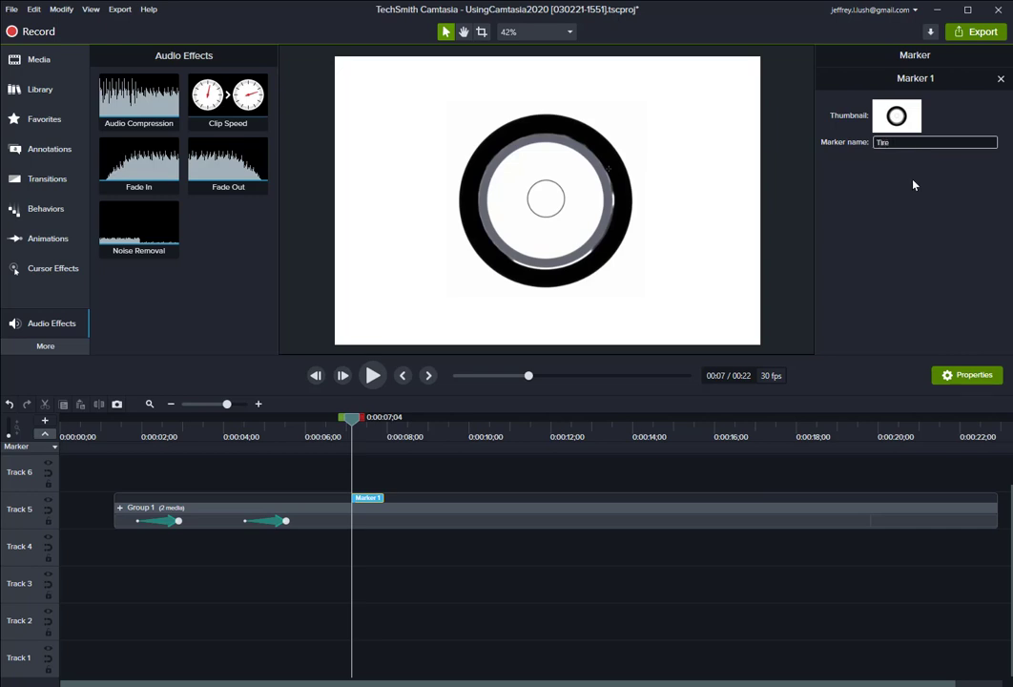
{"action": "type", "text": "Tire"}
{"action": "key", "text": "Return"}
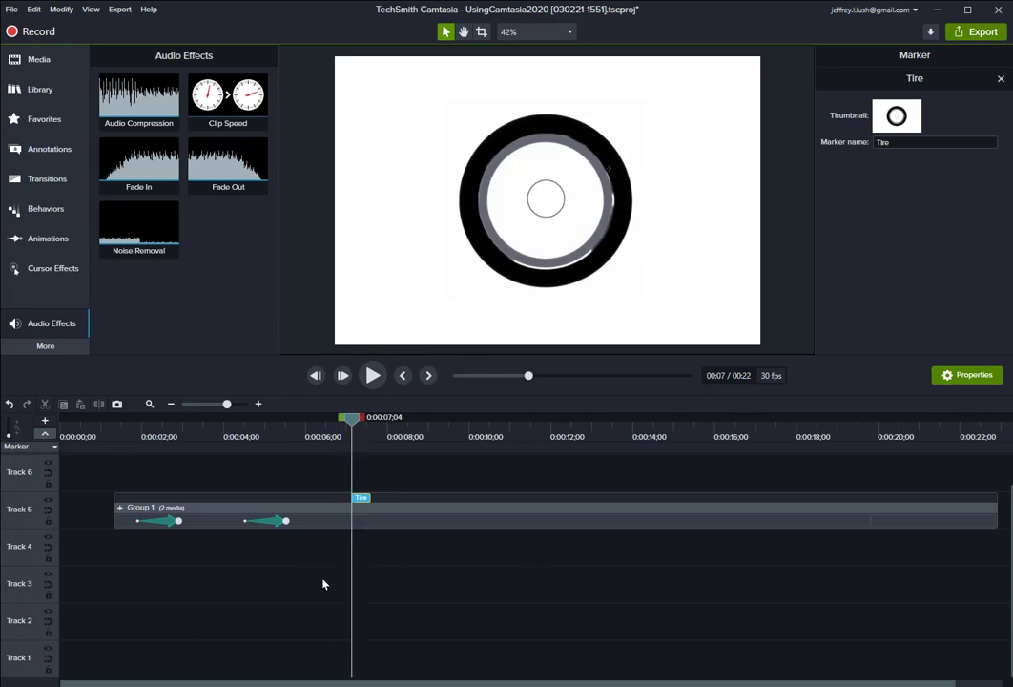
Add the timer white text 3m trans clip from the YouTube library on a new track and position it over the tire.
{"action": "left_click", "coordinate": [39, 85]}
{"action": "left_click", "coordinate": [182, 82]}
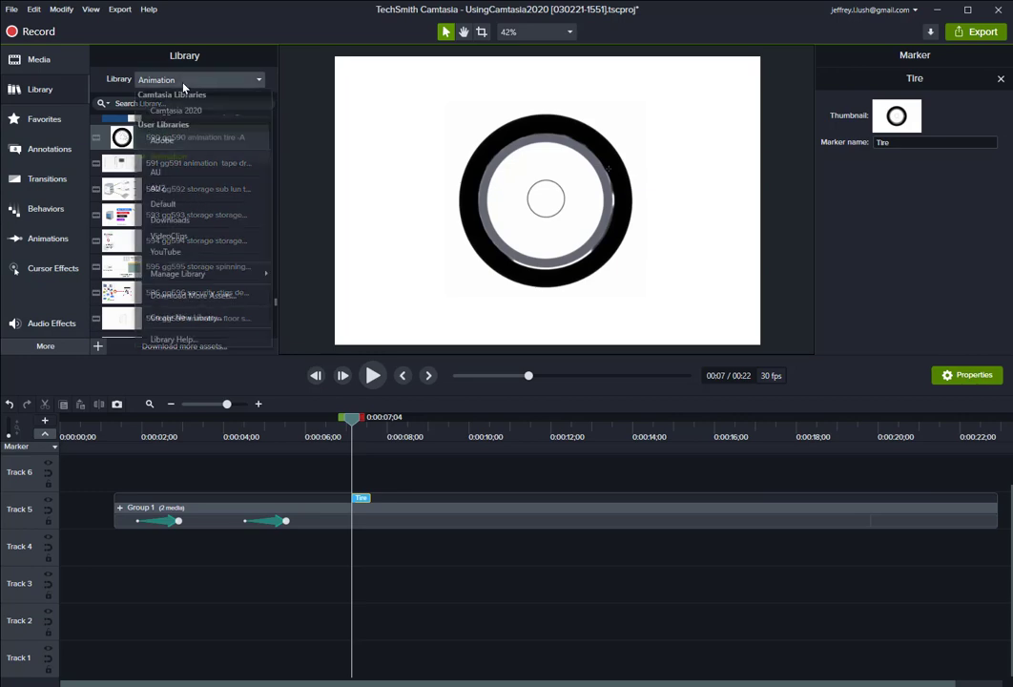
{"action": "left_click", "coordinate": [186, 252]}
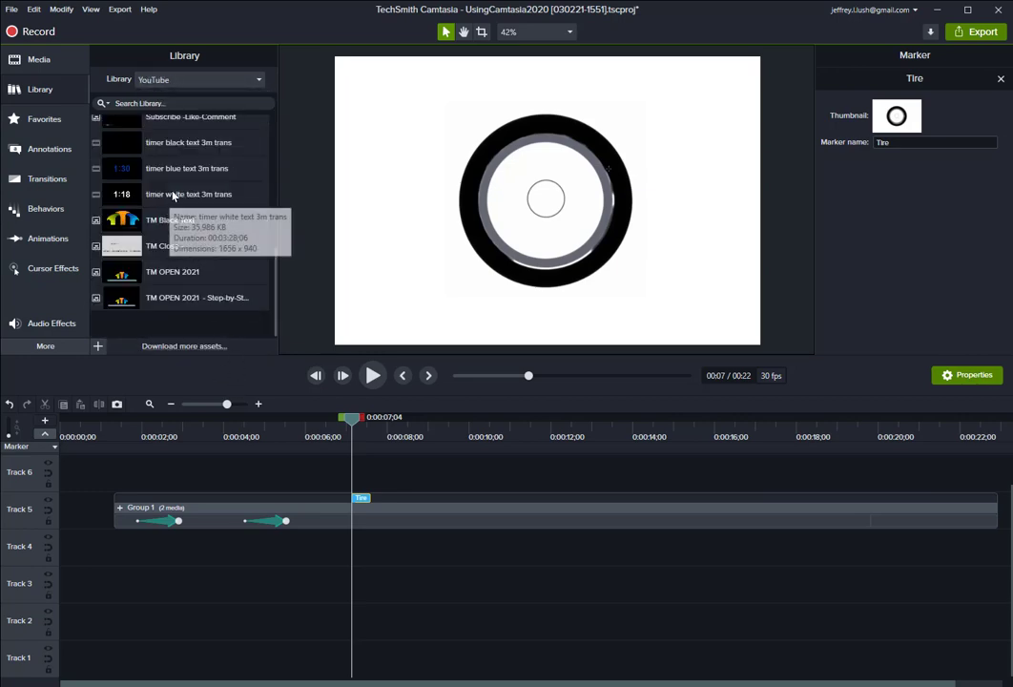
{"action": "left_click_drag", "start_coordinate": [164, 203], "coordinate": [112, 488]}
{"action": "left_click_drag", "start_coordinate": [496, 227], "coordinate": [430, 316]}
{"action": "left_click_drag", "start_coordinate": [423, 304], "coordinate": [497, 180]}
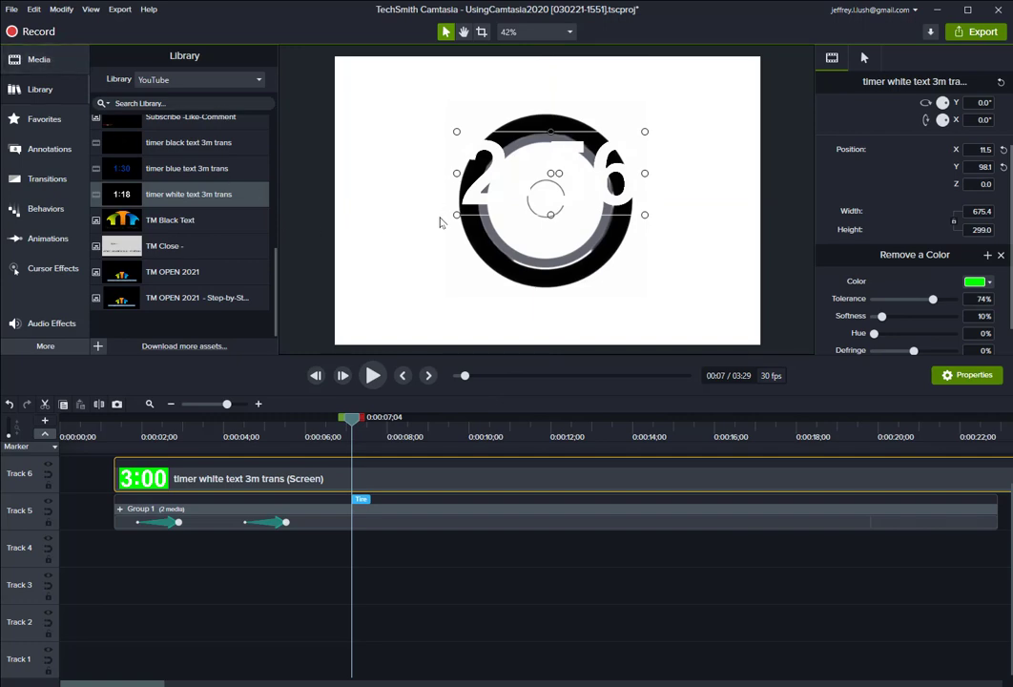
Replace the white timer clip with the timer blue text 3m trans clip from the library.
{"action": "left_click_drag", "start_coordinate": [174, 167], "coordinate": [430, 307]}
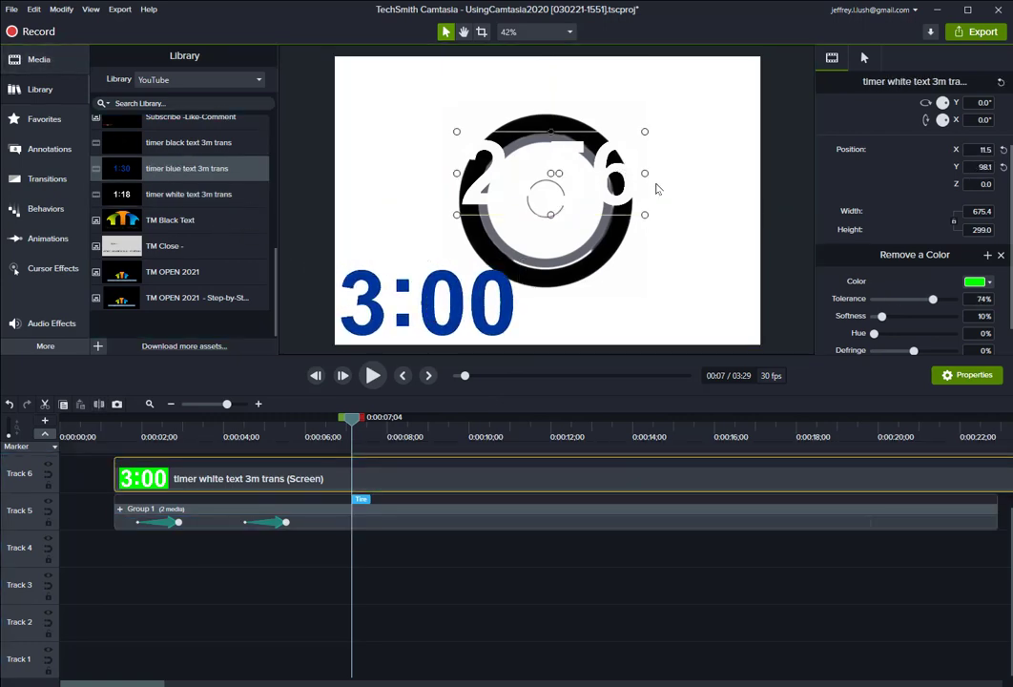
{"action": "key", "text": "Delete"}
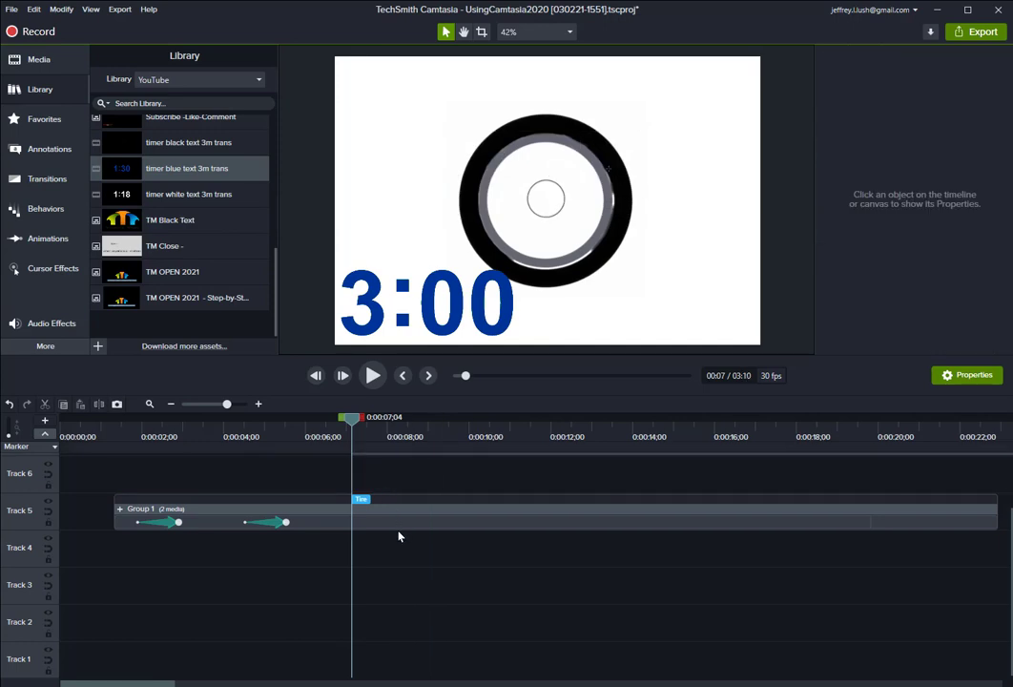
Move the blue timer clip to the start of the timeline and preview its playback.
{"action": "scroll", "coordinate": [438, 520], "scroll_direction": "up", "scroll_amount": 2}
{"action": "left_click_drag", "start_coordinate": [515, 513], "coordinate": [283, 514]}
{"action": "left_click_drag", "start_coordinate": [350, 422], "coordinate": [115, 418]}
{"action": "left_click", "coordinate": [373, 375]}
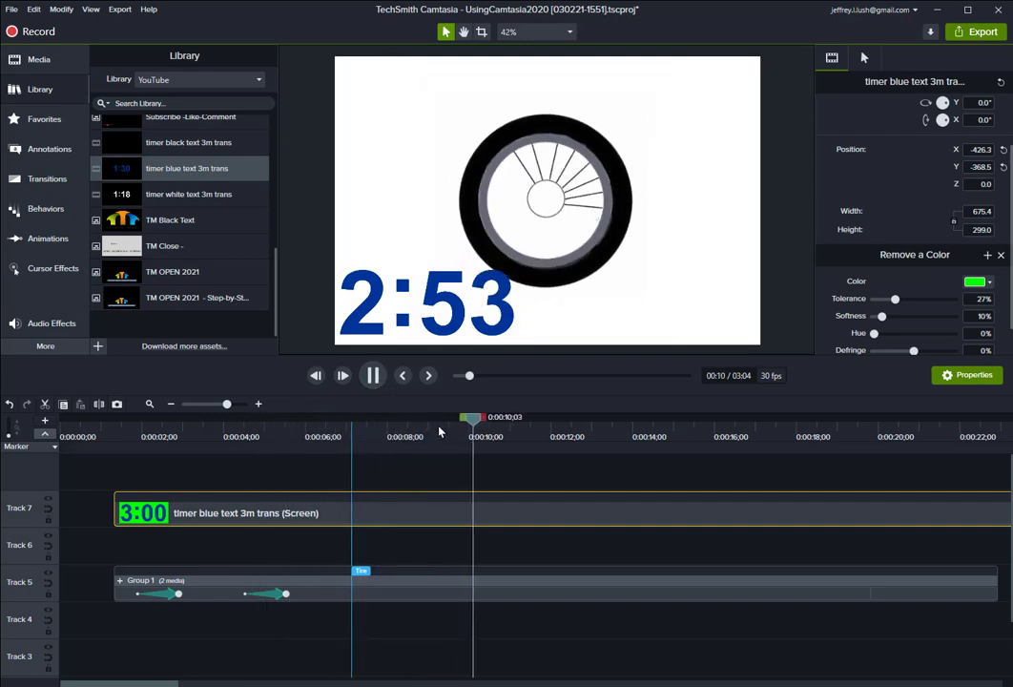
{"action": "left_click", "coordinate": [373, 376]}
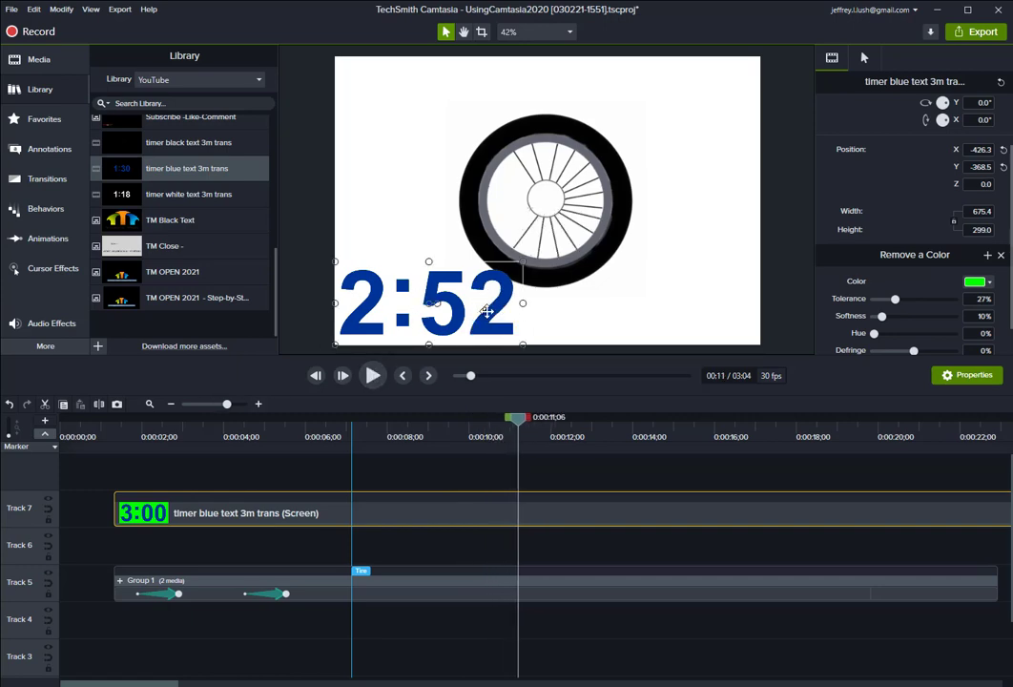
Reposition the blue timer on the canvas beside the tire and move its clip down to Track 6.
{"action": "left_click_drag", "start_coordinate": [451, 327], "coordinate": [485, 306]}
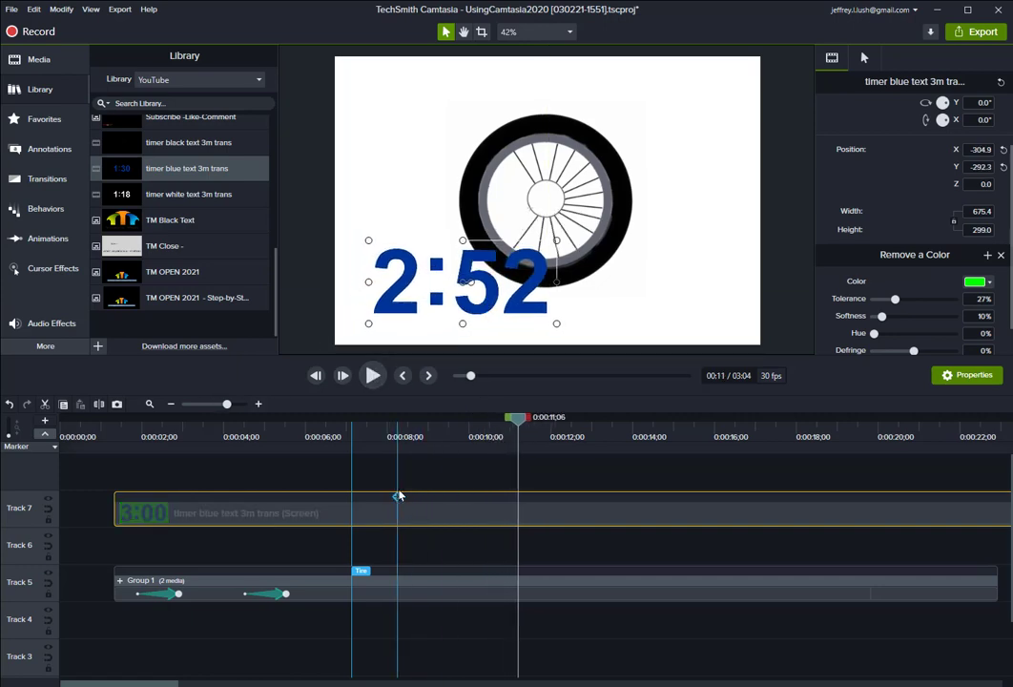
{"action": "left_click", "coordinate": [45, 433]}
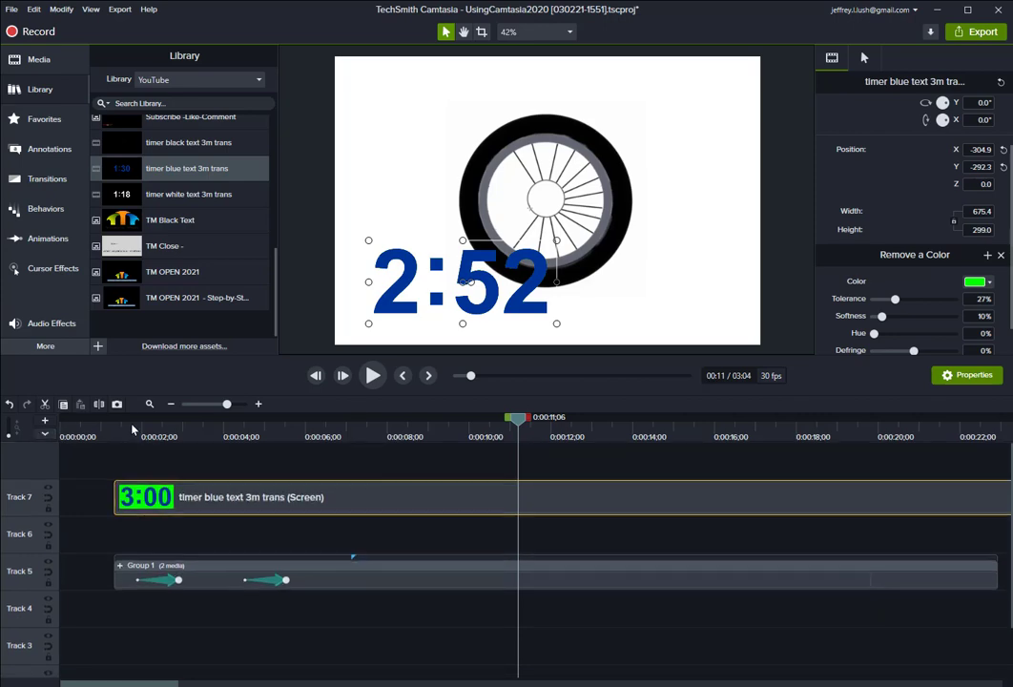
{"action": "mouse_move", "coordinate": [324, 498]}
{"action": "left_mouse_down"}
{"action": "mouse_move", "coordinate": [347, 578]}
{"action": "mouse_move", "coordinate": [347, 642]}
{"action": "mouse_move", "coordinate": [347, 608]}
{"action": "left_mouse_up"}
{"action": "left_click_drag", "start_coordinate": [420, 607], "coordinate": [418, 541]}
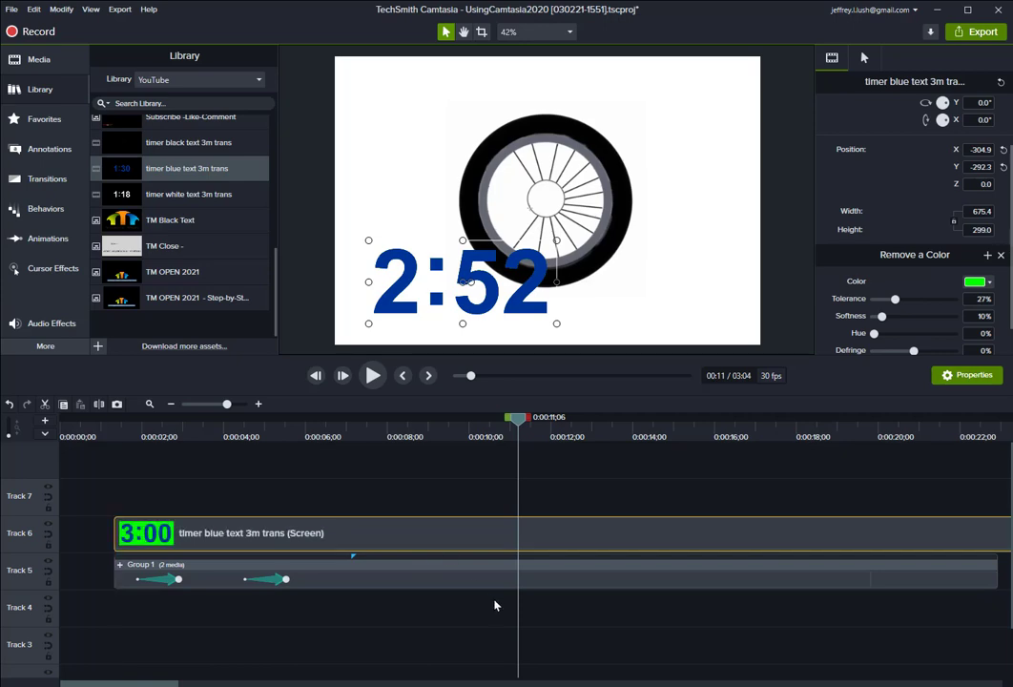
{"action": "left_click", "coordinate": [640, 620]}
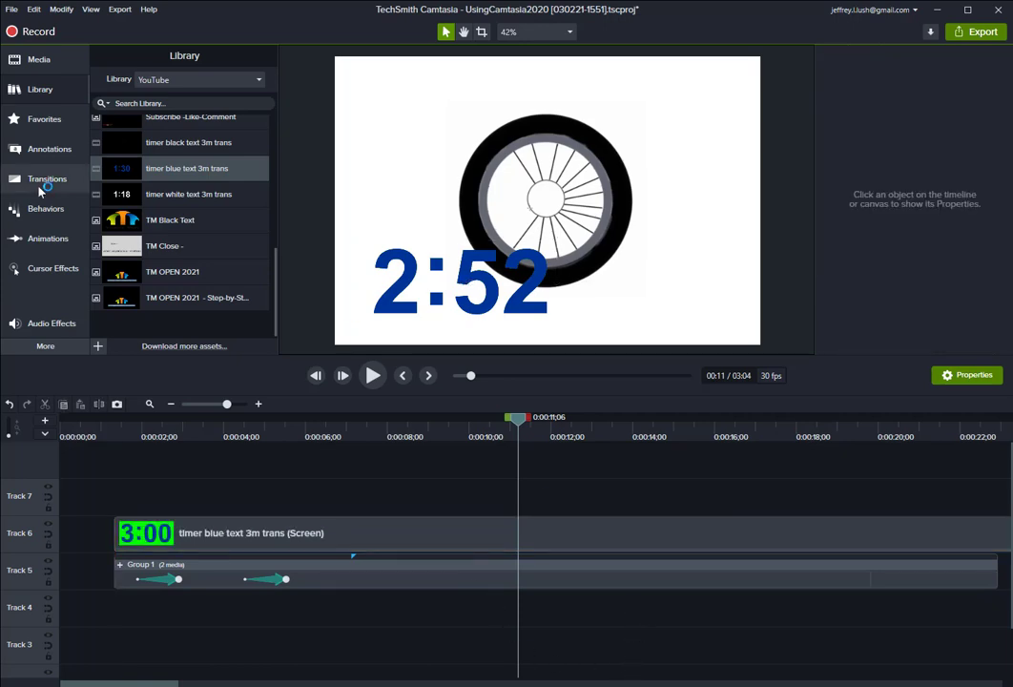
{"action": "left_click", "coordinate": [12, 8]}
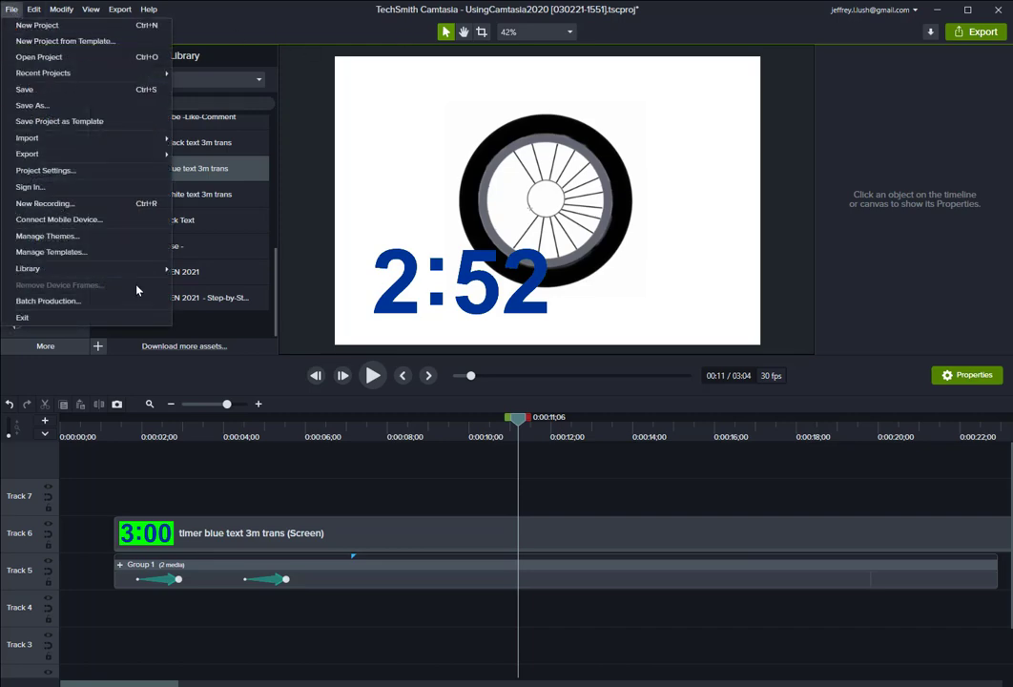
{"action": "mouse_move", "coordinate": [153, 153]}
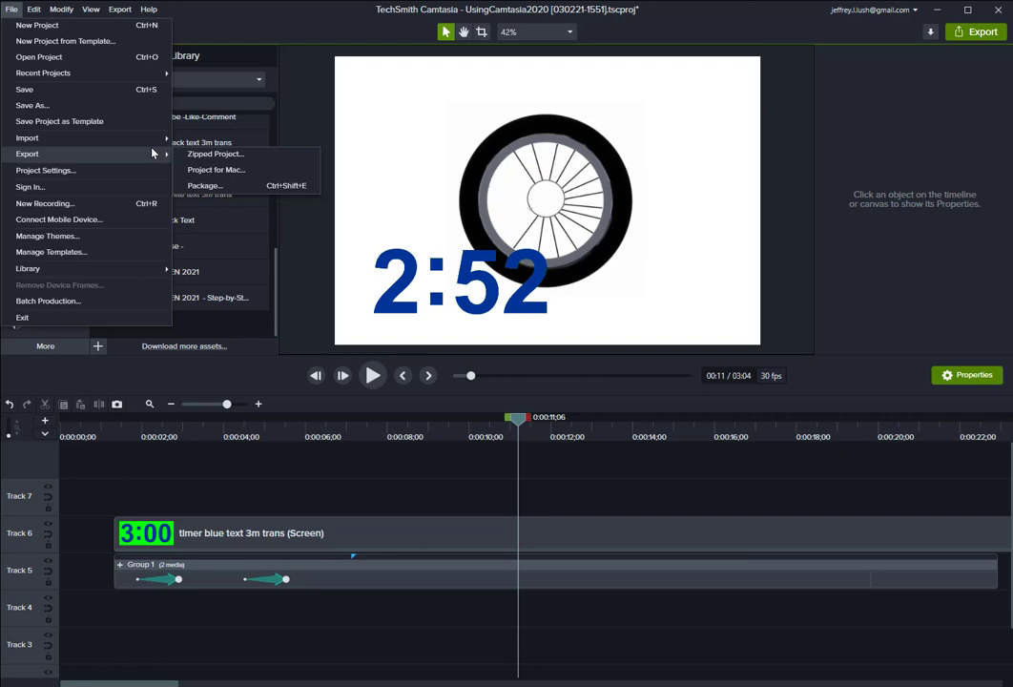
{"action": "left_click", "coordinate": [980, 31]}
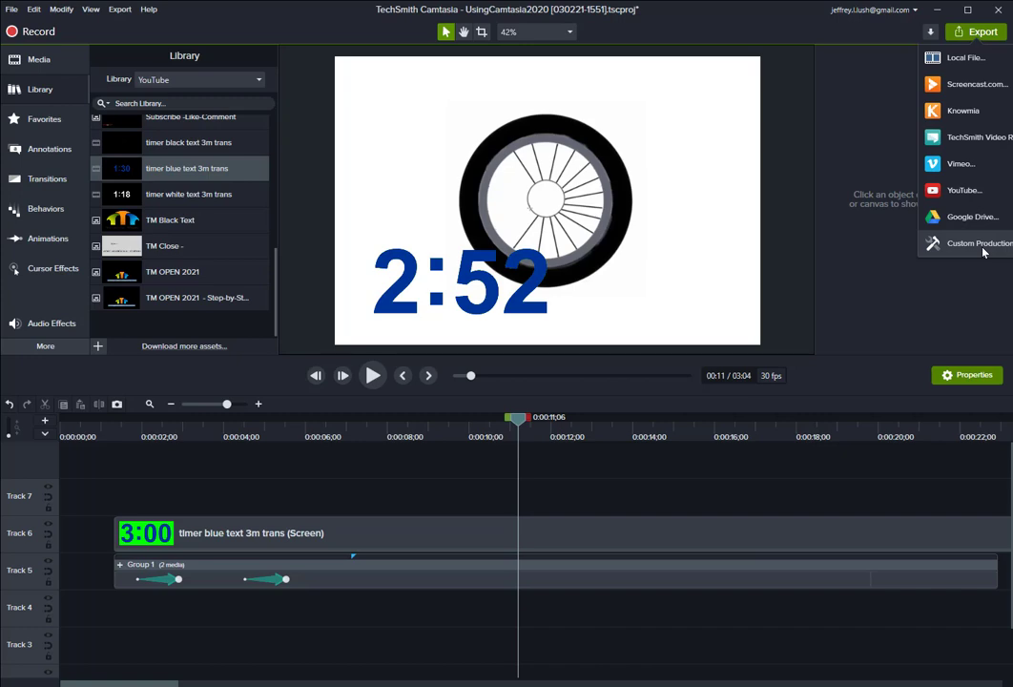
{"action": "left_click", "coordinate": [799, 174]}
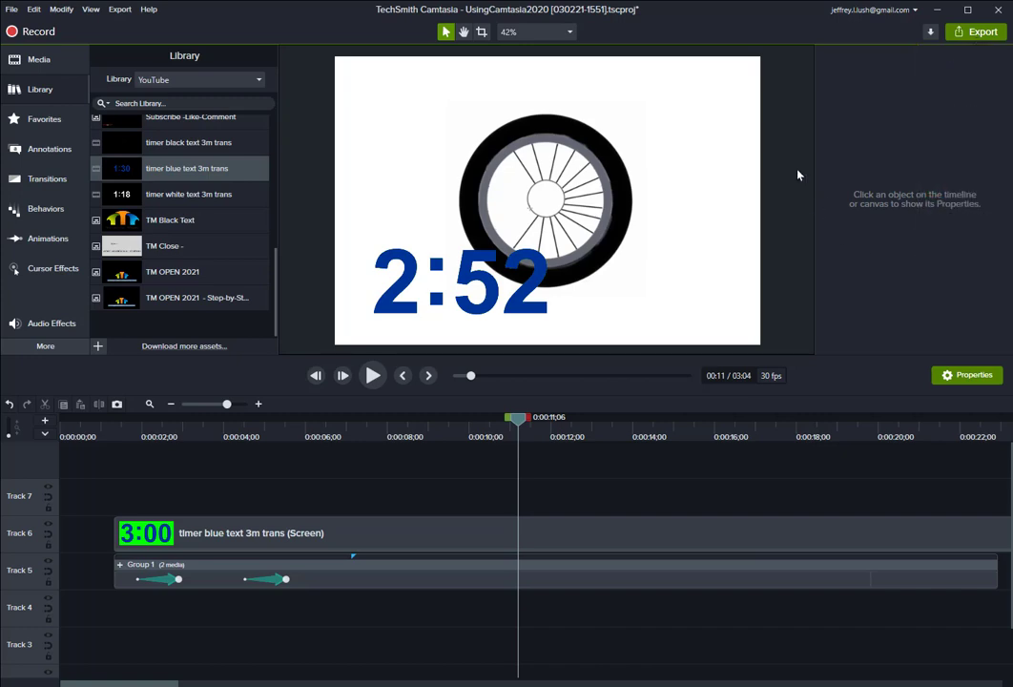